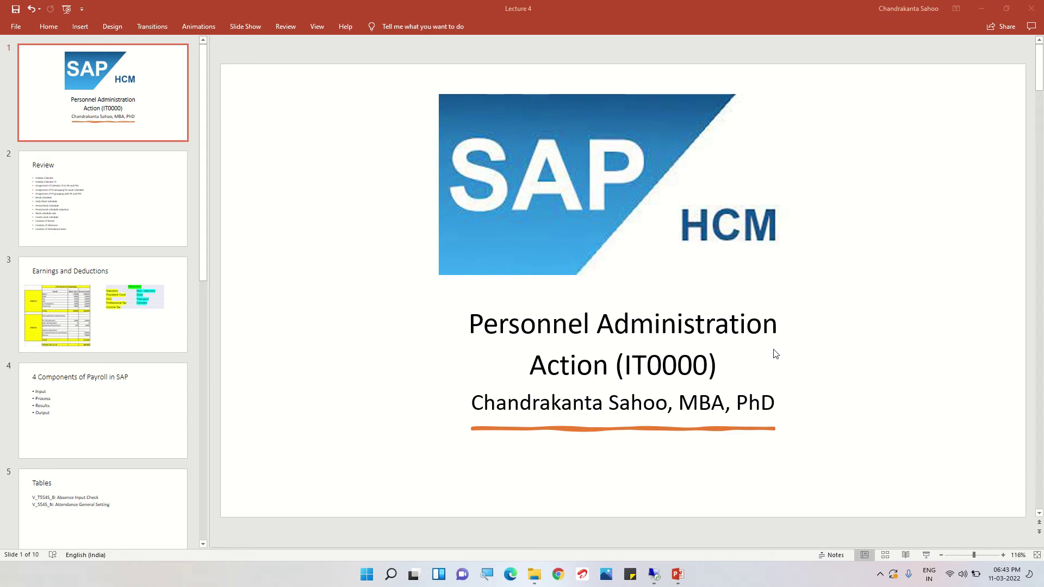
Switch to the remote SAP session and open the SAP Reference IMG through transaction spro.
{"action": "left_click", "coordinate": [654, 574]}
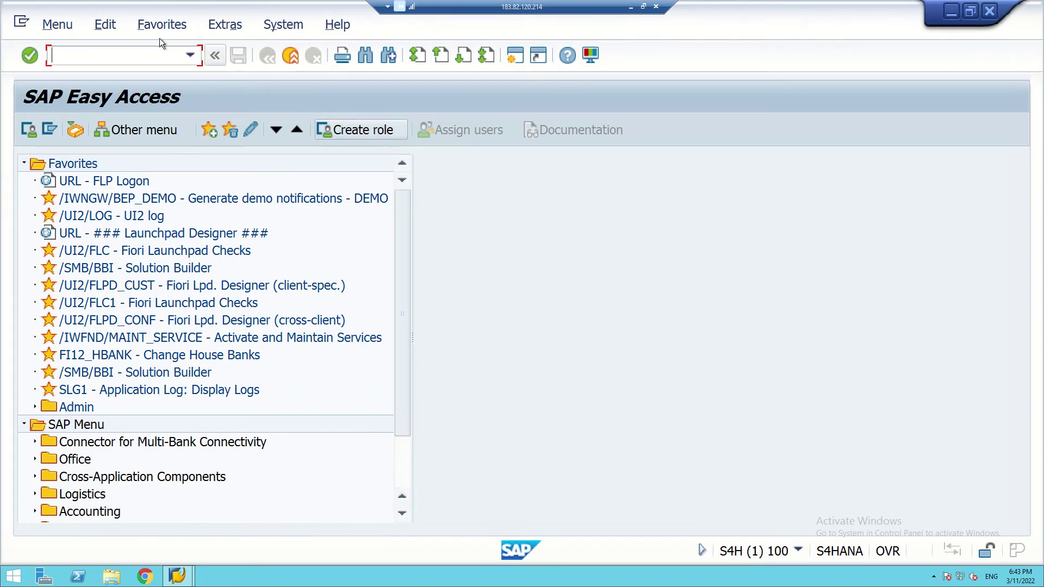
{"action": "type", "text": "spro"}
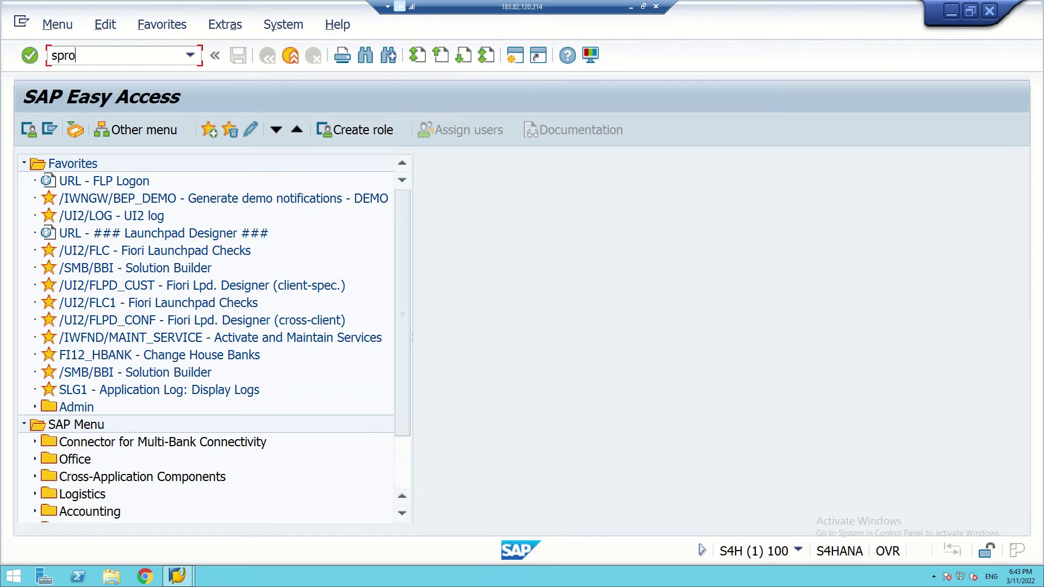
{"action": "key", "text": "Return"}
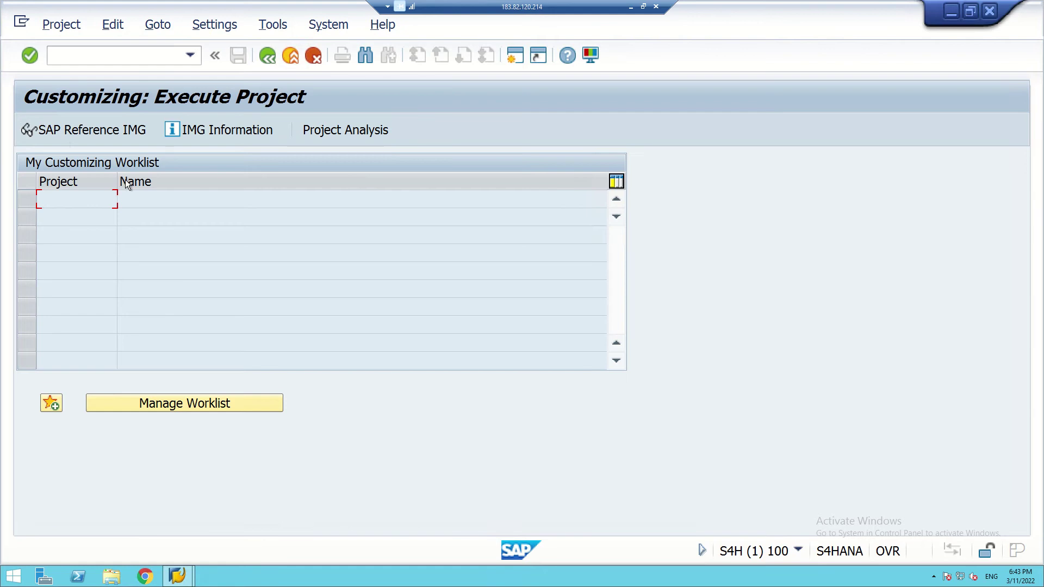
{"action": "left_click", "coordinate": [63, 132]}
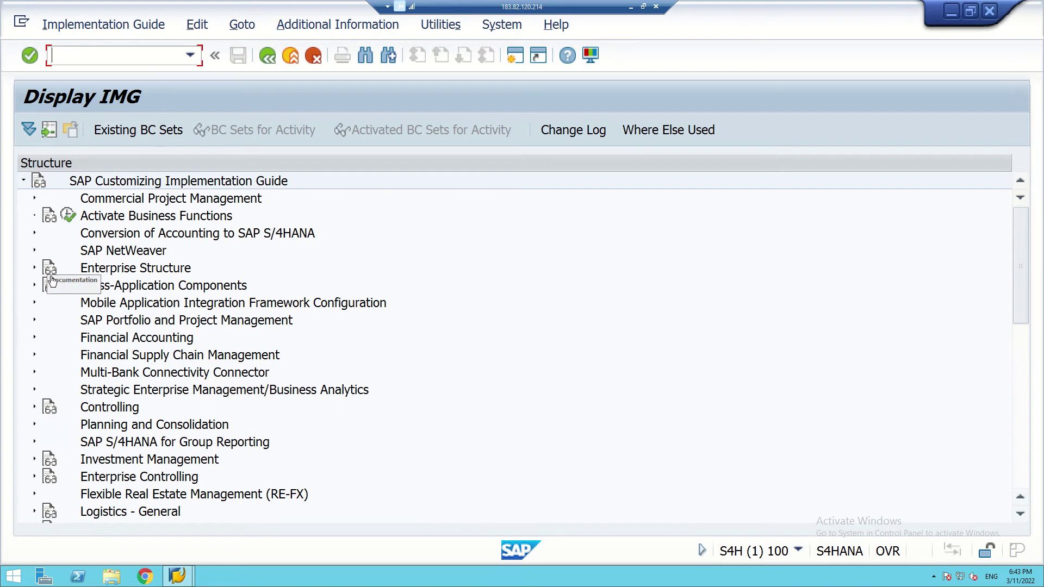
Expand the IMG structure through Personnel Management and Personnel Administration down to Customizing Procedures.
{"action": "left_click", "coordinate": [127, 390]}
{"action": "scroll", "coordinate": [128, 385], "scroll_direction": "down", "scroll_amount": 1}
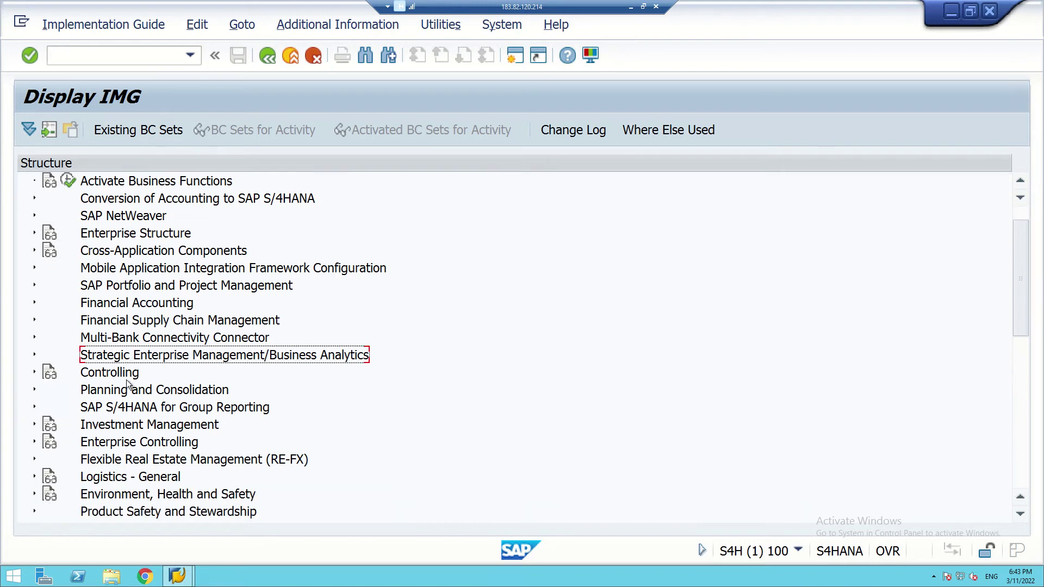
{"action": "scroll", "coordinate": [128, 384], "scroll_direction": "down", "scroll_amount": 3}
{"action": "scroll", "coordinate": [126, 383], "scroll_direction": "down", "scroll_amount": 4}
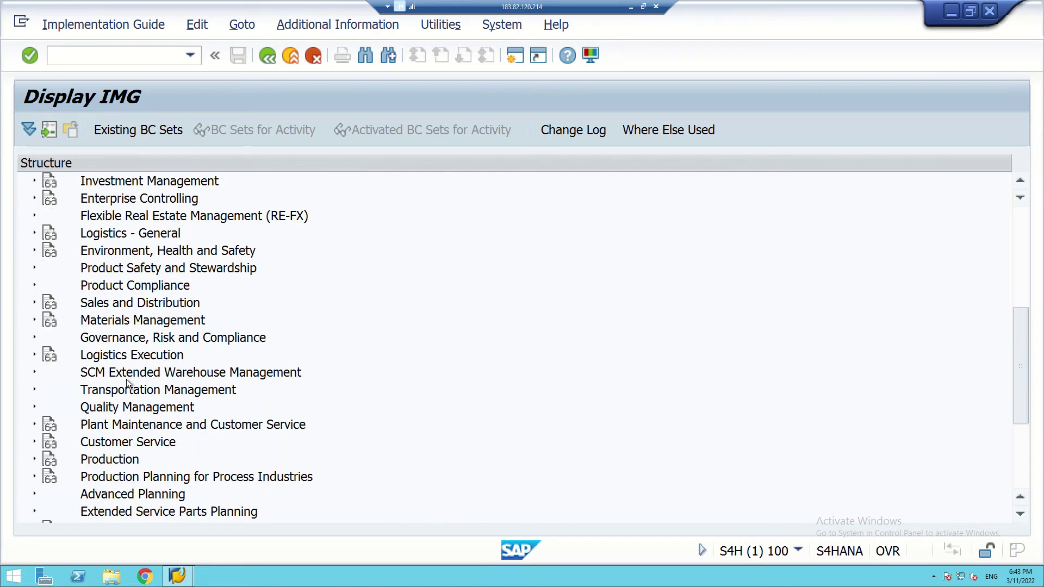
{"action": "scroll", "coordinate": [127, 385], "scroll_direction": "down", "scroll_amount": 3}
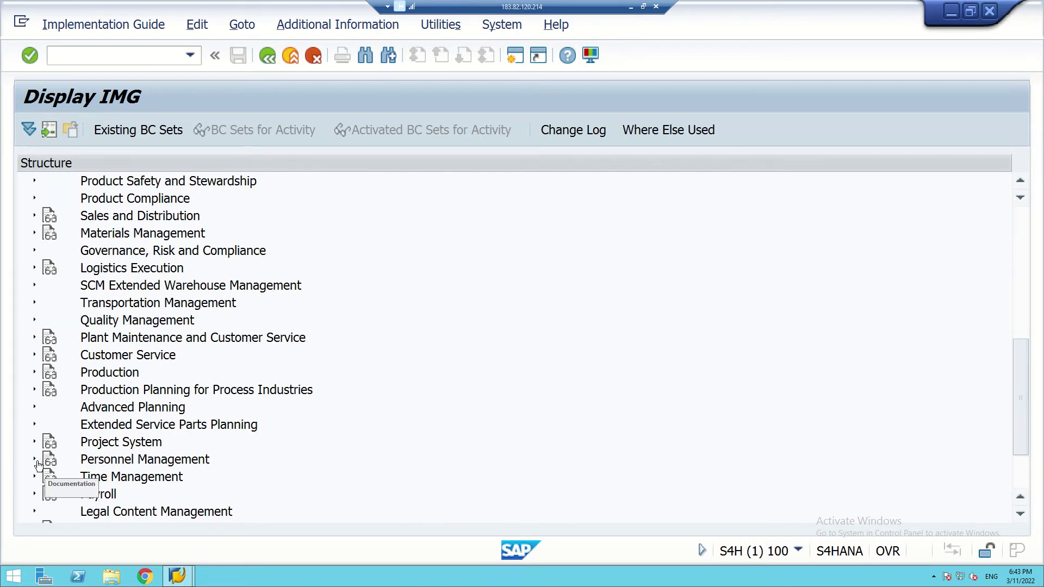
{"action": "left_click", "coordinate": [35, 460]}
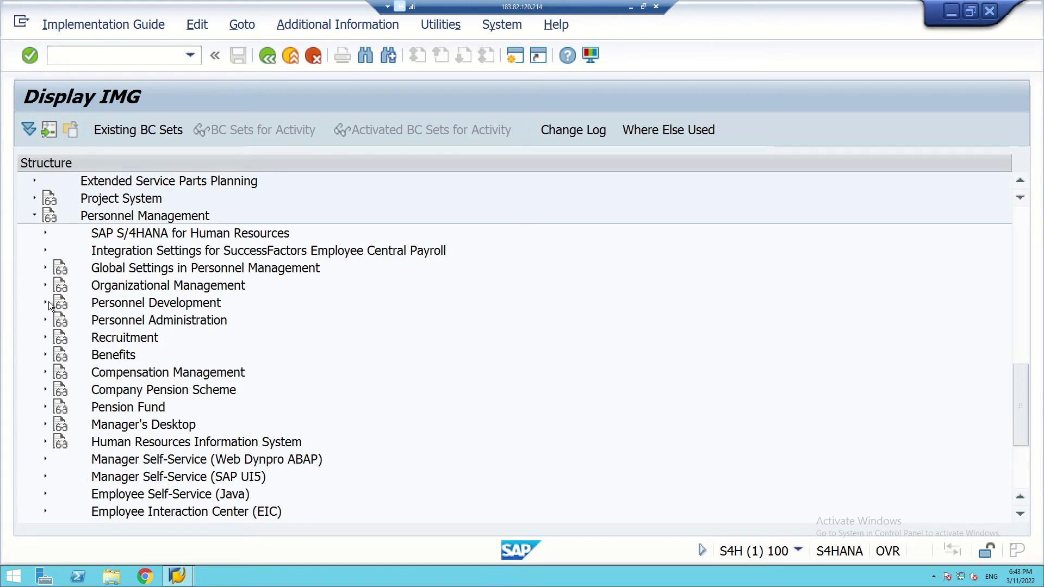
{"action": "left_click", "coordinate": [45, 321]}
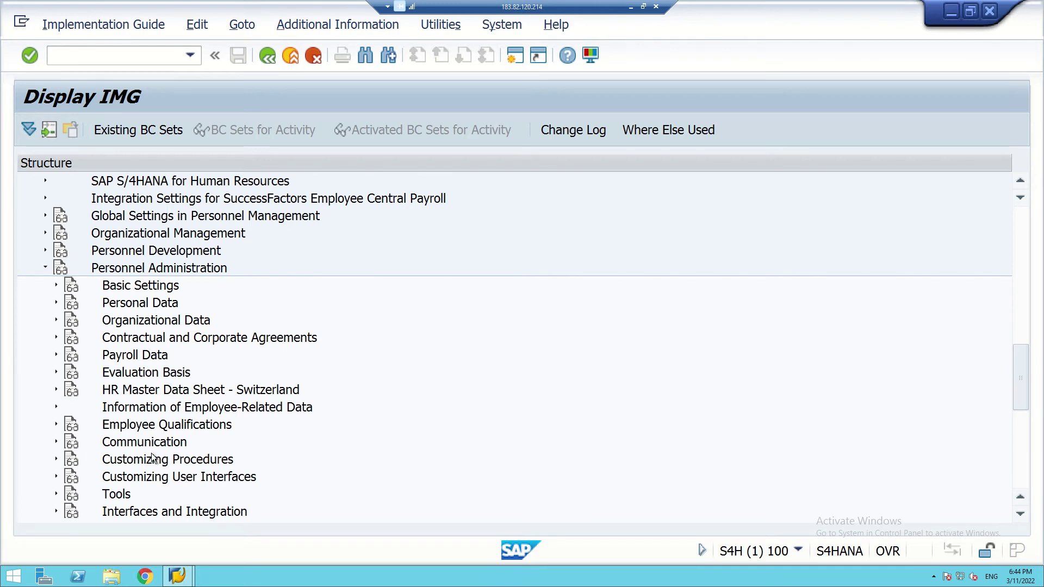
{"action": "left_click", "coordinate": [57, 460]}
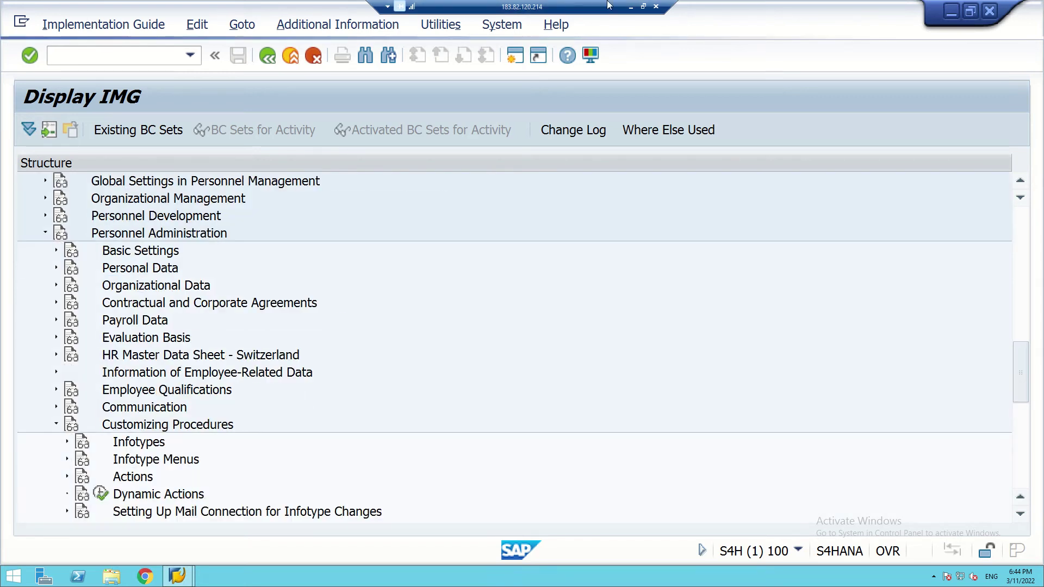
Leave the remote session briefly to lower the Windows system volume, and return to the SAP session.
{"action": "left_click", "coordinate": [631, 7]}
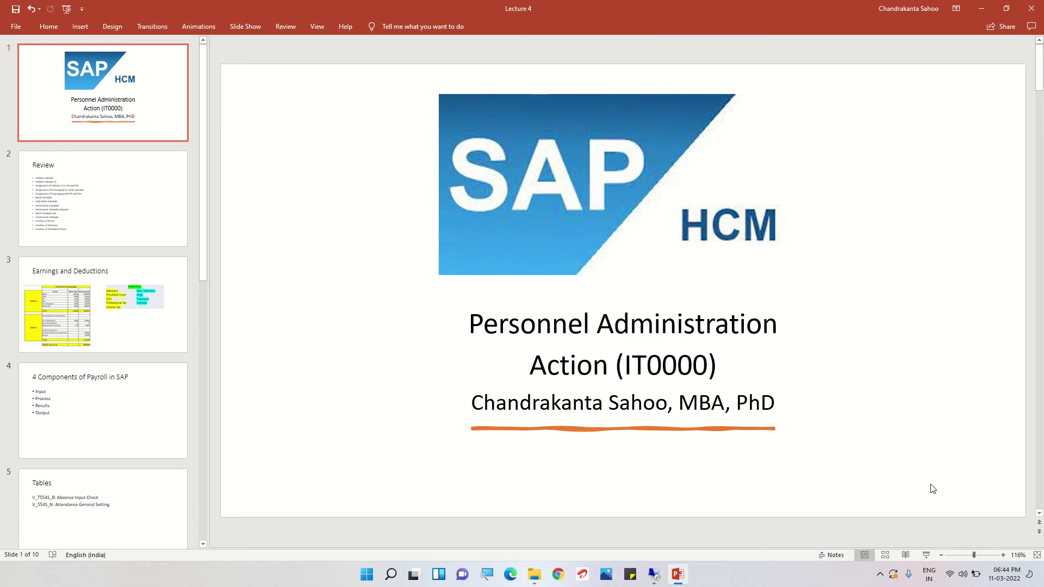
{"action": "left_click", "coordinate": [964, 575]}
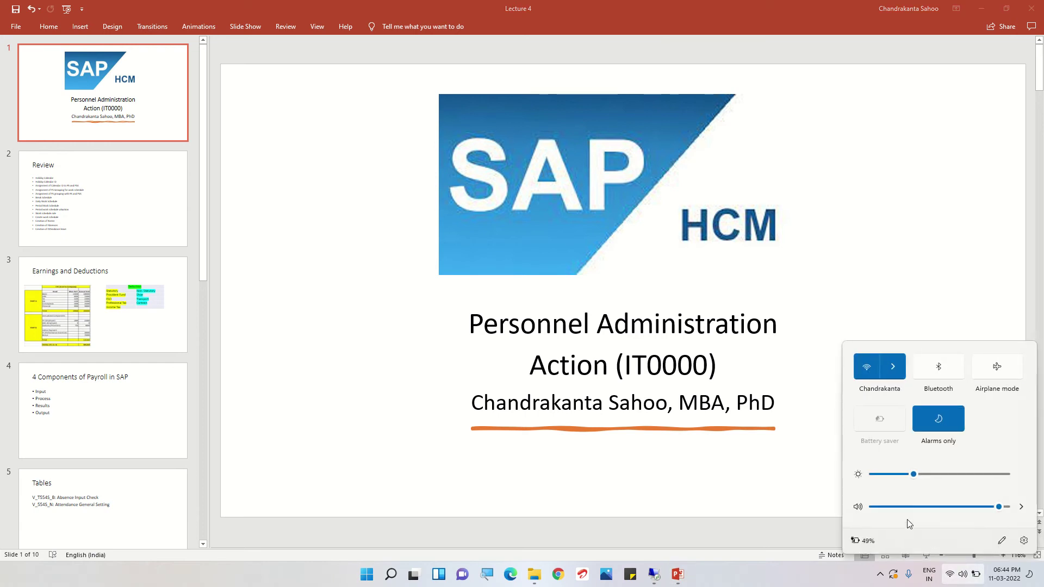
{"action": "left_click_drag", "start_coordinate": [890, 508], "coordinate": [882, 508]}
{"action": "left_click", "coordinate": [654, 574]}
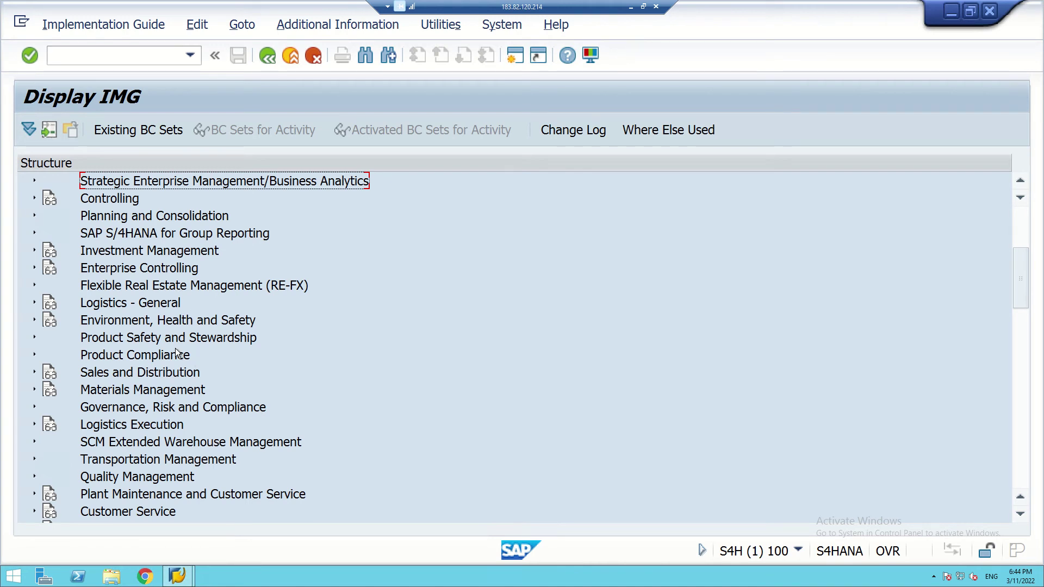
Expand the Actions node under Customizing Procedures in Personnel Administration.
{"action": "scroll", "coordinate": [123, 274], "scroll_direction": "up", "scroll_amount": 1}
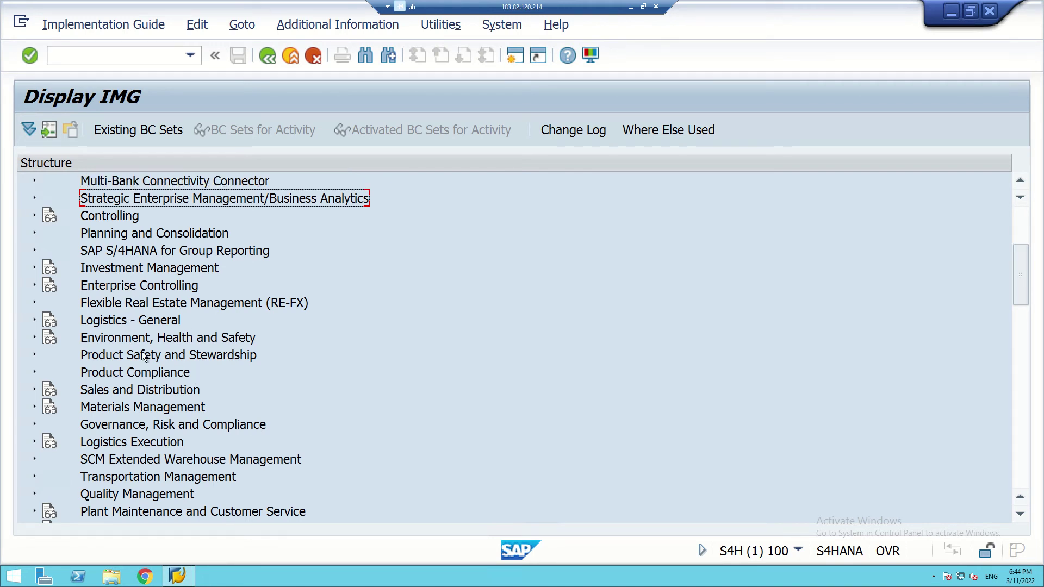
{"action": "scroll", "coordinate": [138, 353], "scroll_direction": "up", "scroll_amount": 2}
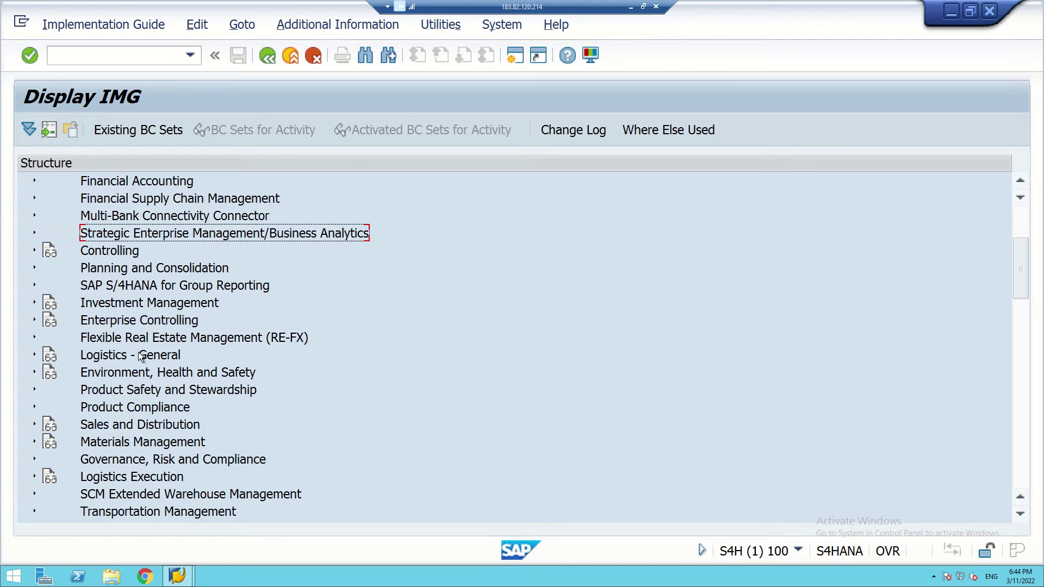
{"action": "scroll", "coordinate": [138, 352], "scroll_direction": "up", "scroll_amount": 2}
{"action": "scroll", "coordinate": [139, 353], "scroll_direction": "down", "scroll_amount": 6}
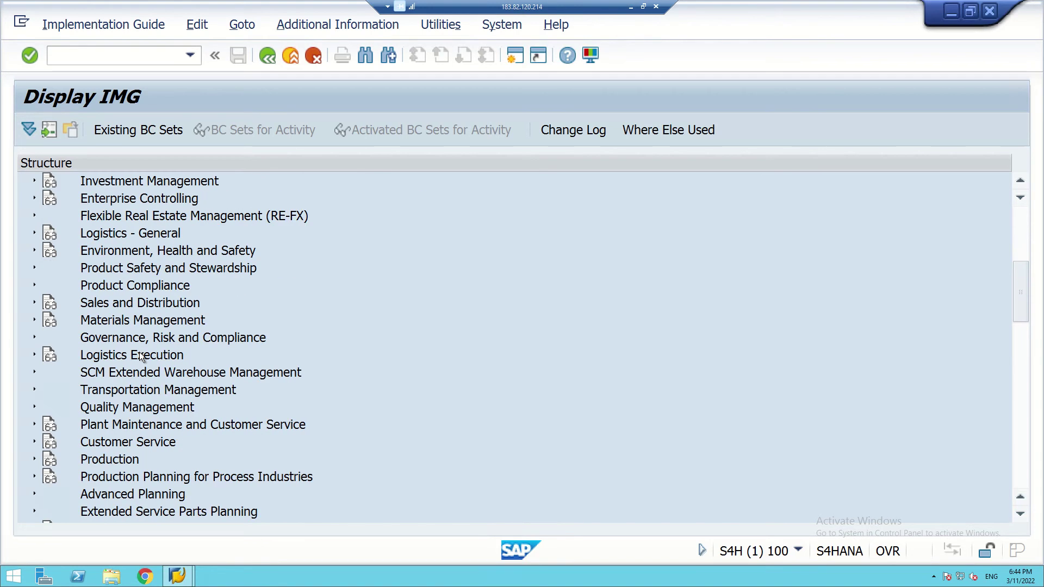
{"action": "scroll", "coordinate": [139, 352], "scroll_direction": "down", "scroll_amount": 1}
{"action": "scroll", "coordinate": [141, 353], "scroll_direction": "down", "scroll_amount": 2}
{"action": "scroll", "coordinate": [148, 438], "scroll_direction": "down", "scroll_amount": 1}
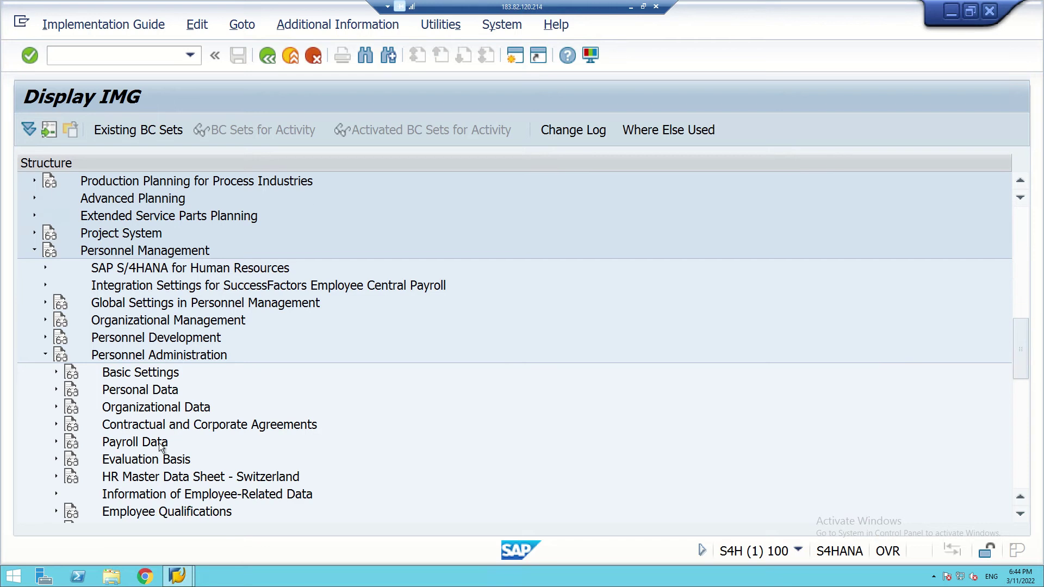
{"action": "scroll", "coordinate": [162, 461], "scroll_direction": "down", "scroll_amount": 1}
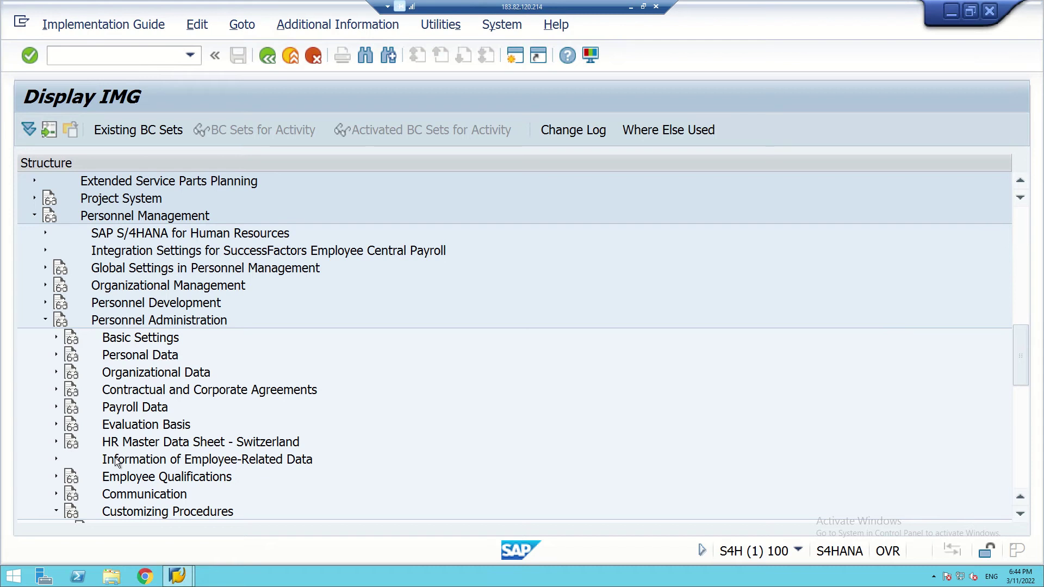
{"action": "scroll", "coordinate": [118, 463], "scroll_direction": "down", "scroll_amount": 1}
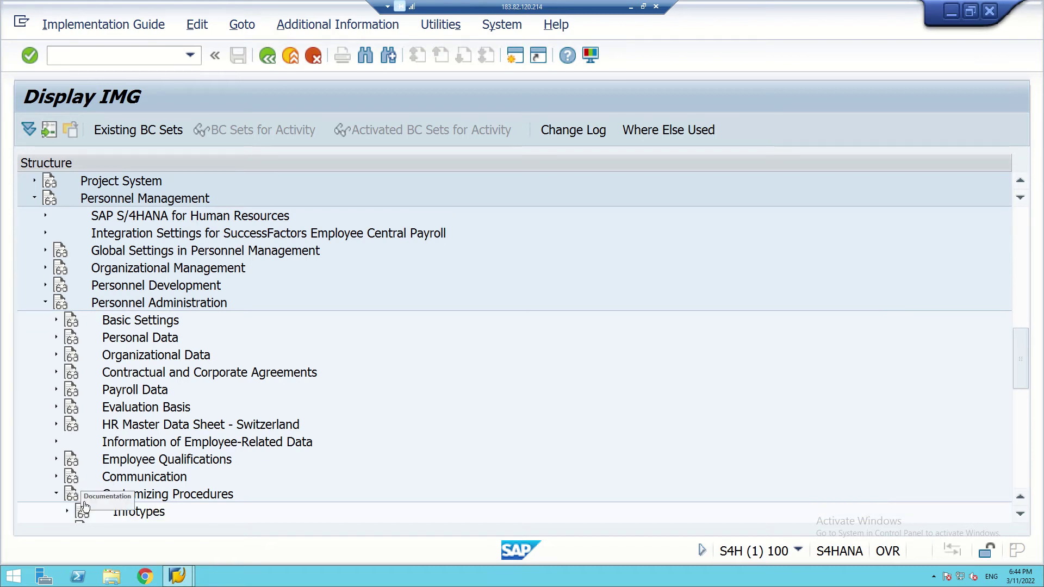
{"action": "scroll", "coordinate": [233, 416], "scroll_direction": "down", "scroll_amount": 2}
{"action": "scroll", "coordinate": [233, 417], "scroll_direction": "down", "scroll_amount": 2}
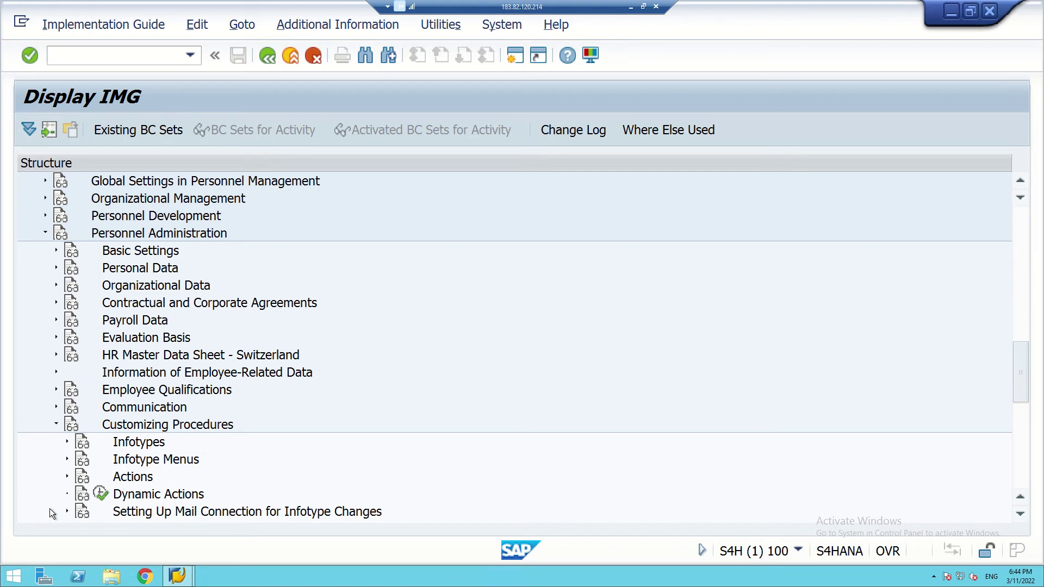
{"action": "left_click", "coordinate": [67, 478]}
{"action": "scroll", "coordinate": [152, 437], "scroll_direction": "down", "scroll_amount": 1}
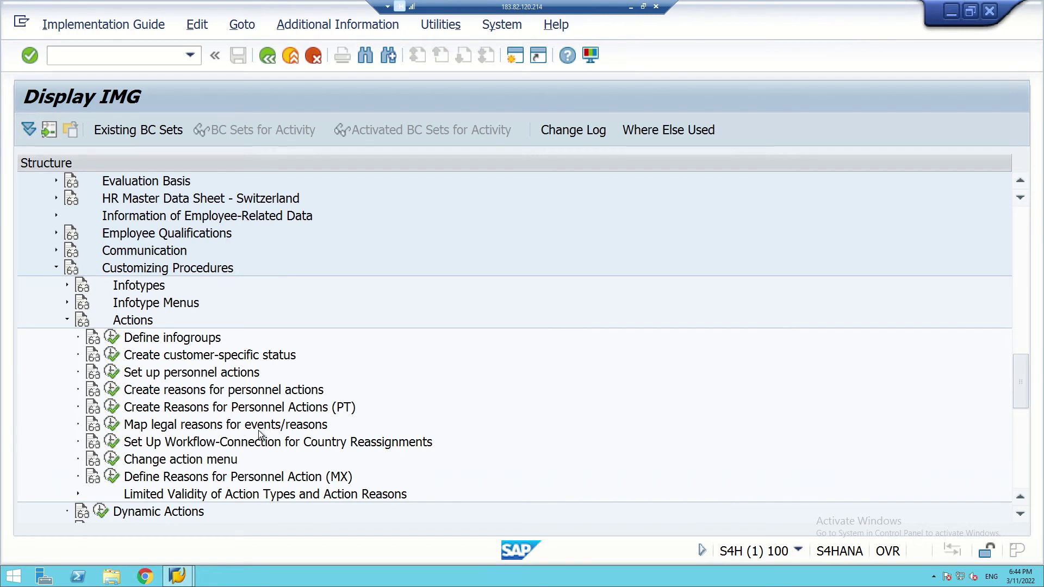
View Personnel Action Types under Set up personnel actions, position the list at action type CS, and return to the IMG.
{"action": "left_click", "coordinate": [110, 373]}
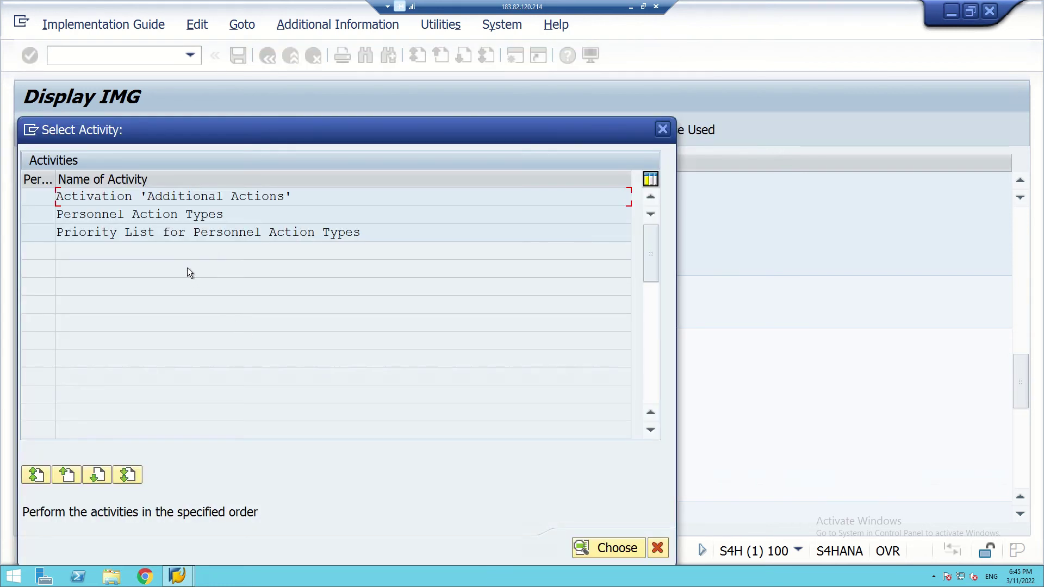
{"action": "double_click", "coordinate": [153, 215]}
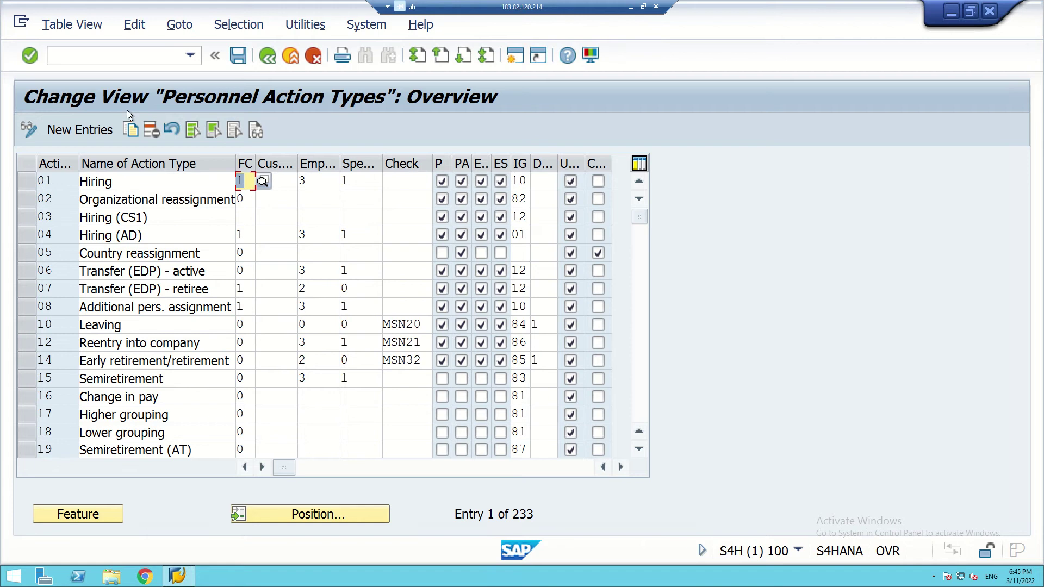
{"action": "left_click", "coordinate": [308, 515]}
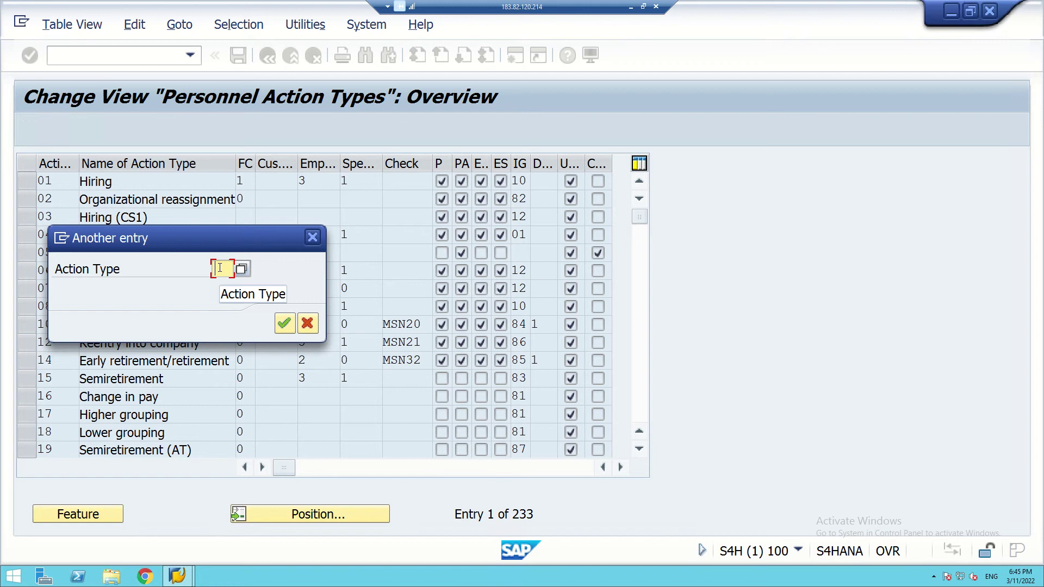
{"action": "type", "text": "cs"}
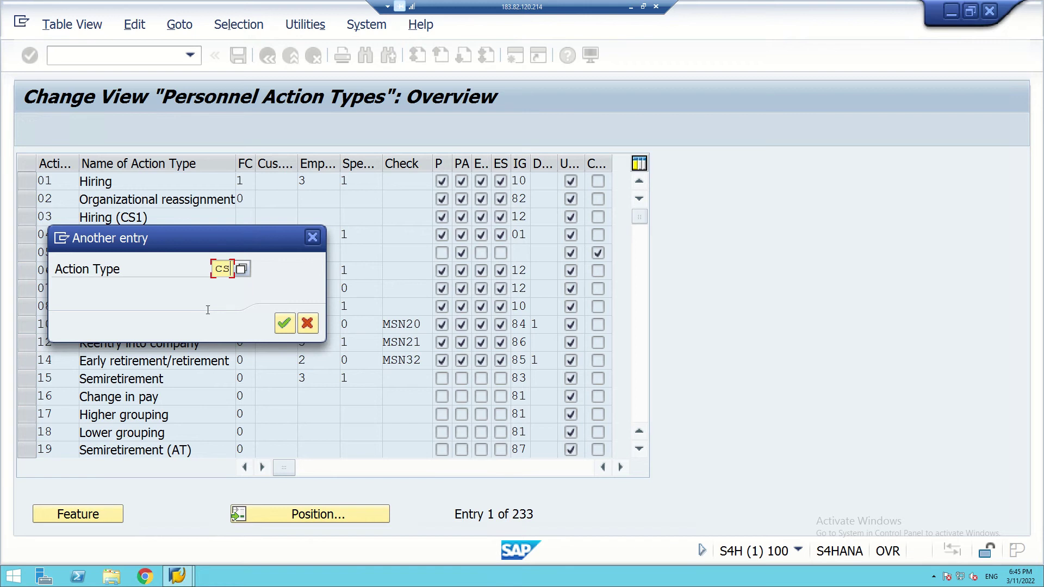
{"action": "left_click", "coordinate": [284, 324]}
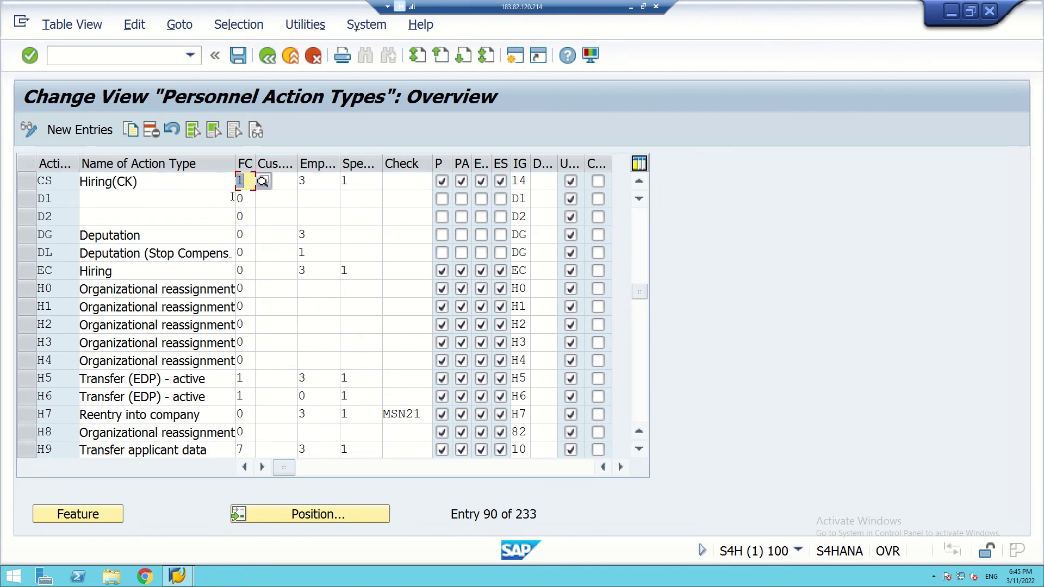
{"action": "left_click", "coordinate": [272, 56]}
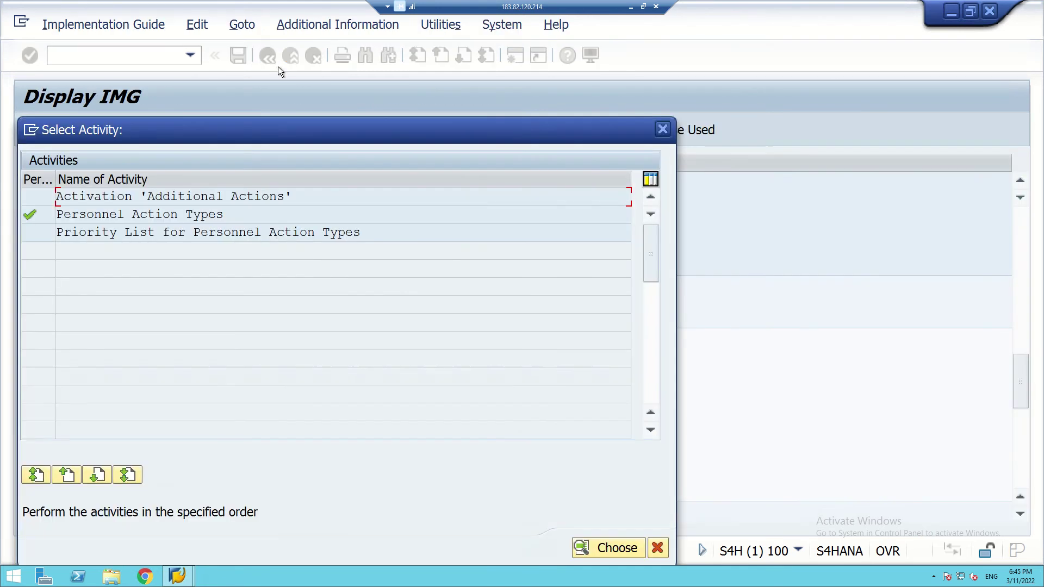
{"action": "left_click", "coordinate": [661, 131]}
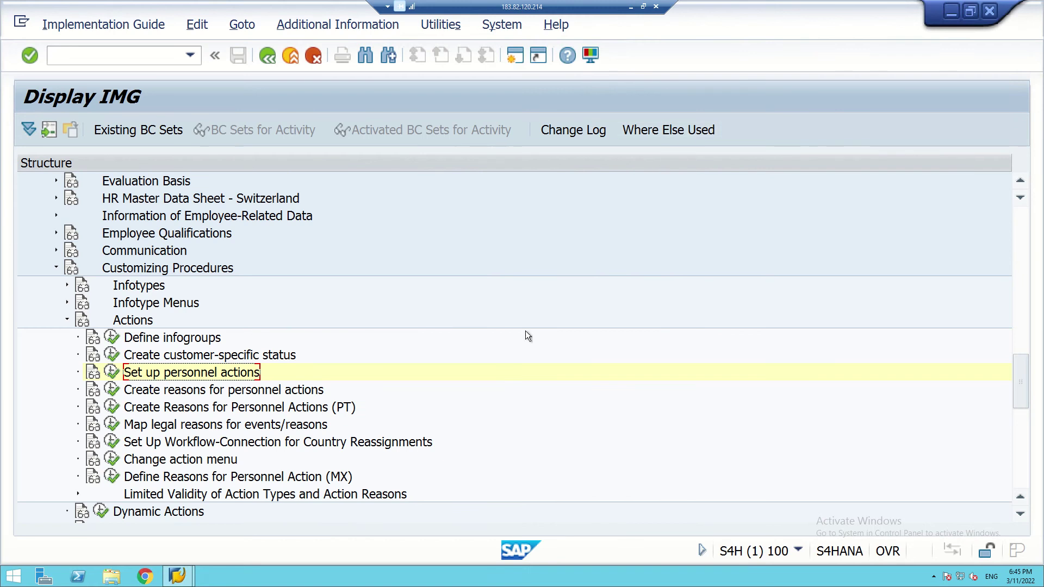
Open the Action menu activity under Change action menu with menu 01 (Actions) as the work area.
{"action": "left_click", "coordinate": [112, 462]}
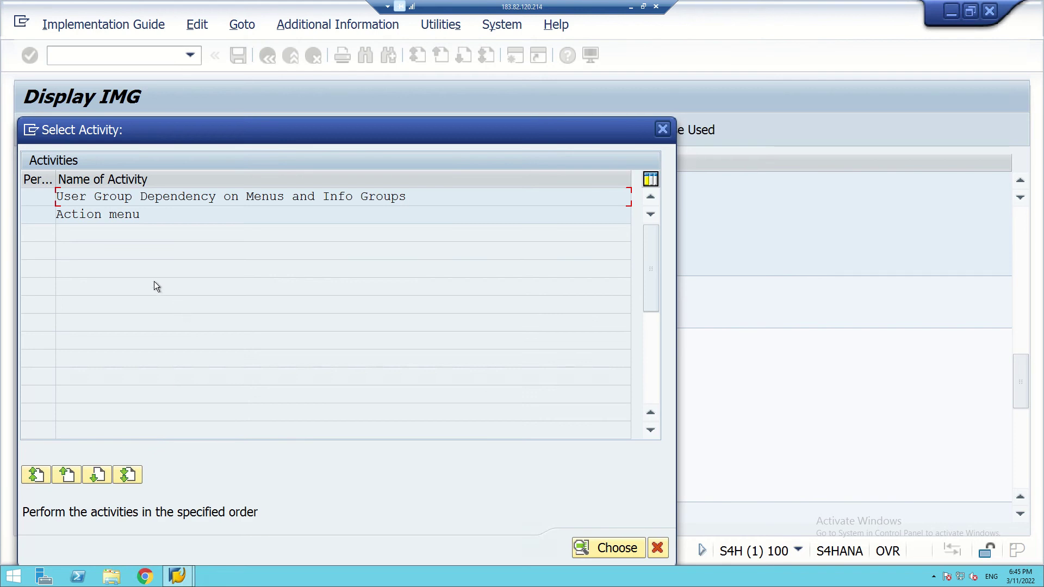
{"action": "double_click", "coordinate": [106, 217]}
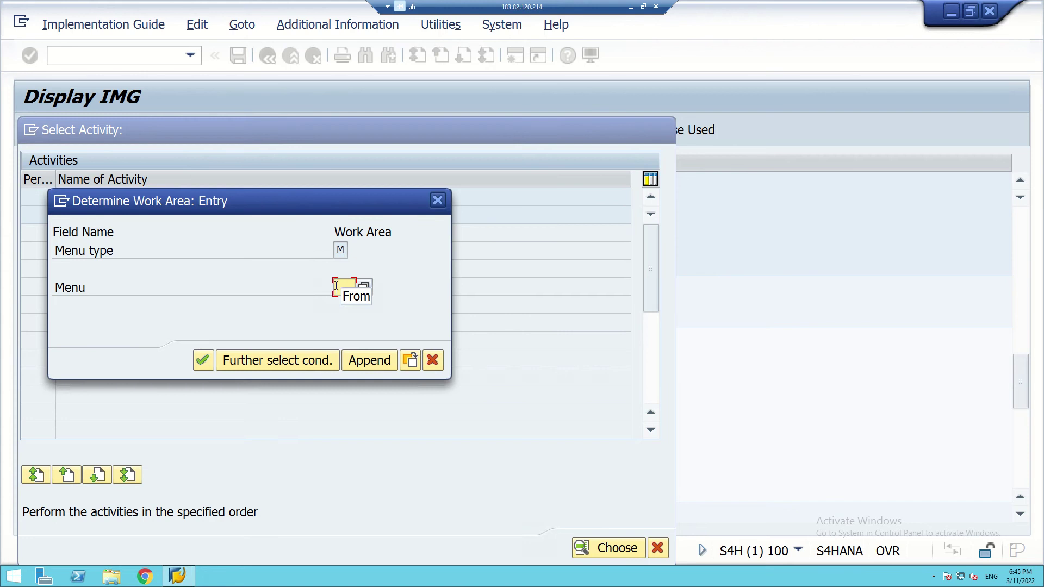
{"action": "type", "text": "0"}
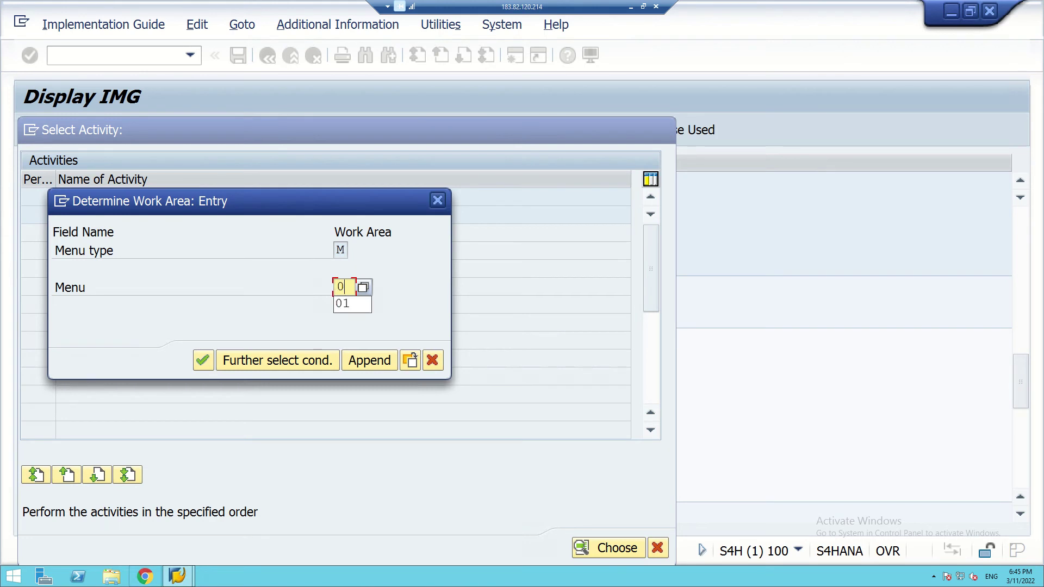
{"action": "type", "text": "1"}
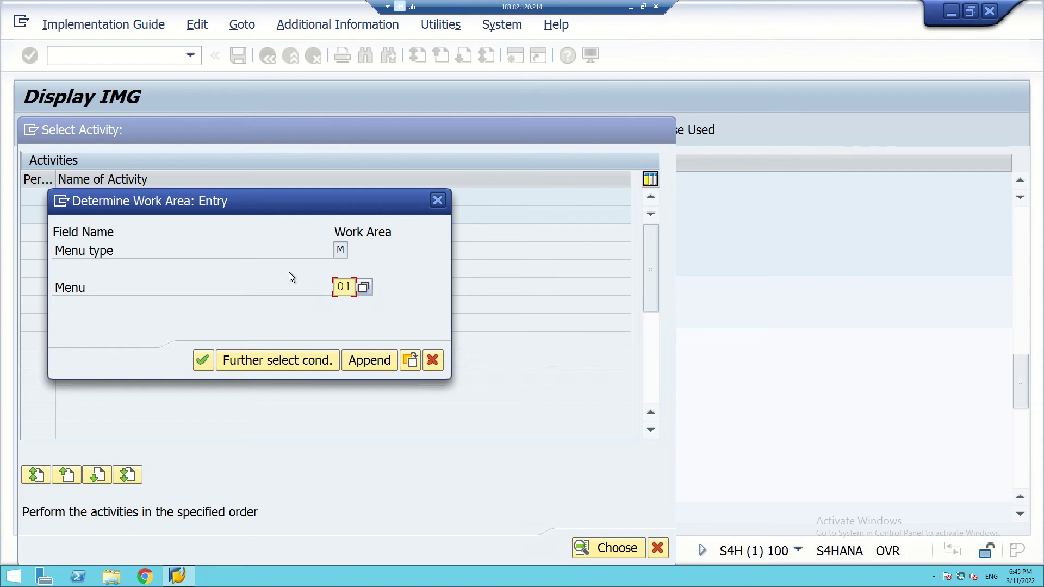
{"action": "left_click", "coordinate": [364, 285]}
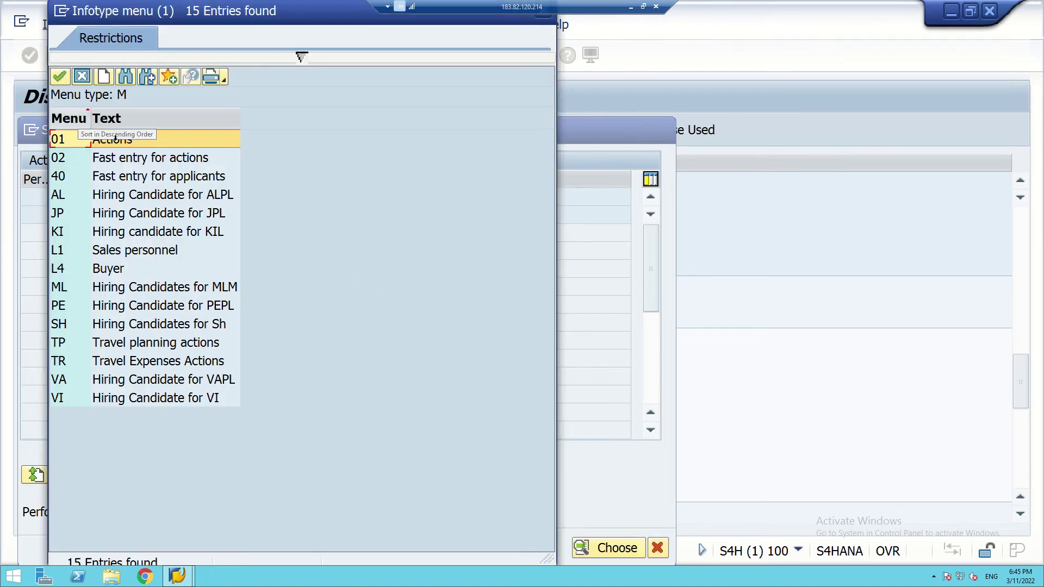
{"action": "double_click", "coordinate": [123, 139]}
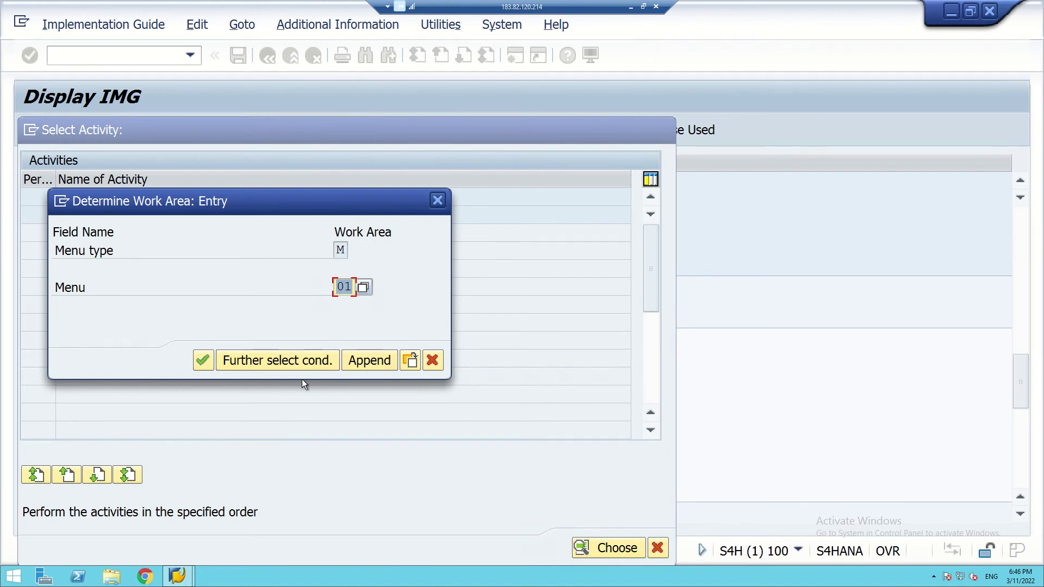
{"action": "left_click", "coordinate": [198, 361]}
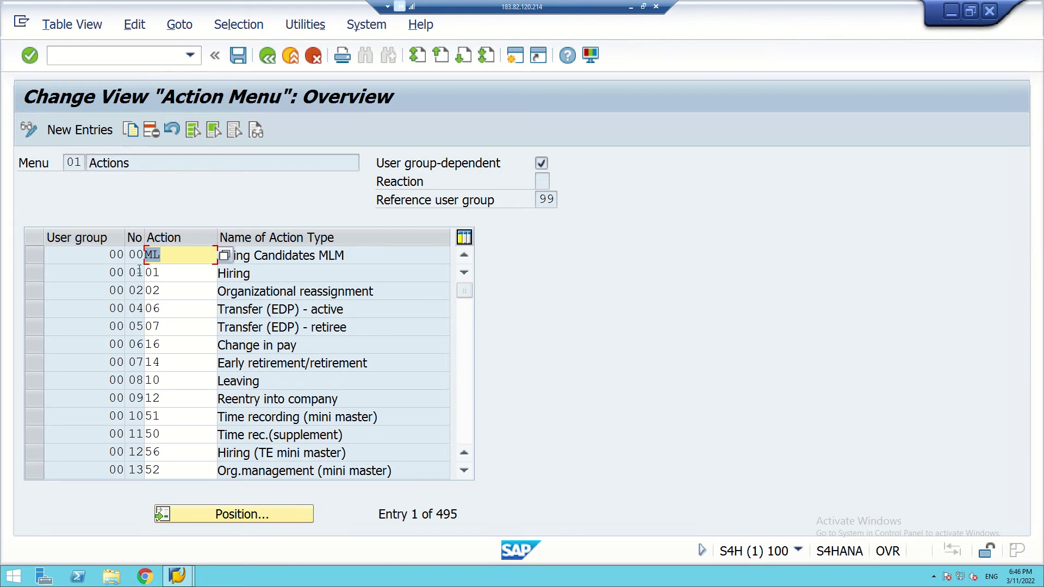
Examine the action menu entries for user groups 00 to 03, including their sequence numbers and assigned action types.
{"action": "scroll", "coordinate": [140, 270], "scroll_direction": "down", "scroll_amount": 1}
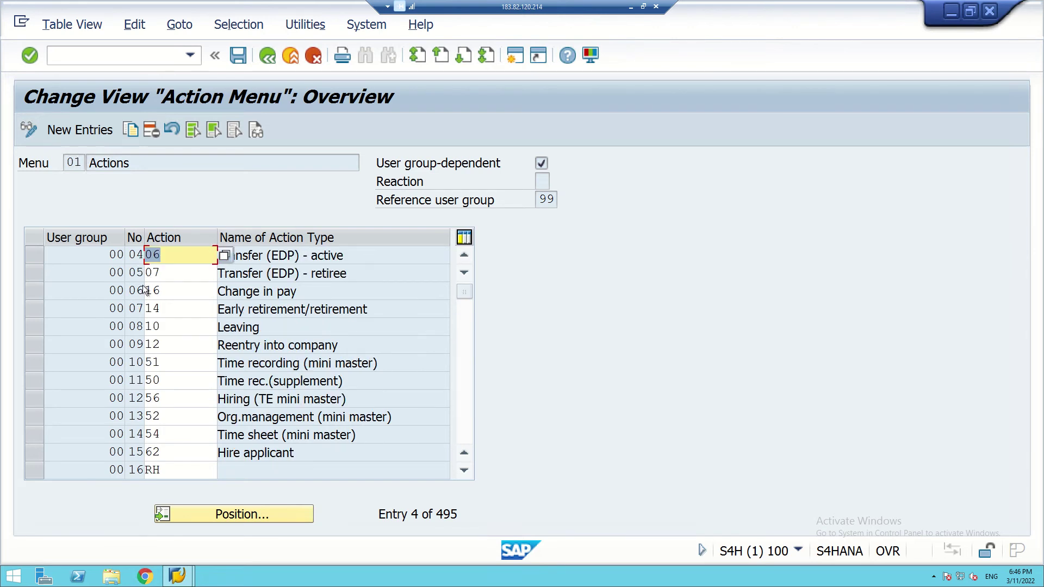
{"action": "scroll", "coordinate": [149, 292], "scroll_direction": "up", "scroll_amount": 1}
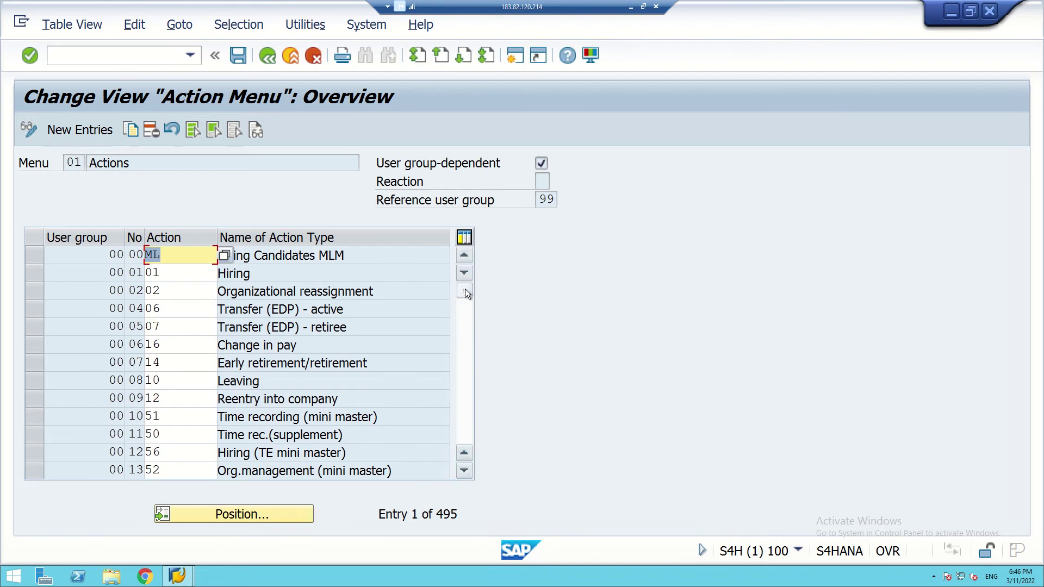
{"action": "left_click_drag", "start_coordinate": [465, 291], "coordinate": [426, 303]}
{"action": "scroll", "coordinate": [169, 364], "scroll_direction": "down", "scroll_amount": 7}
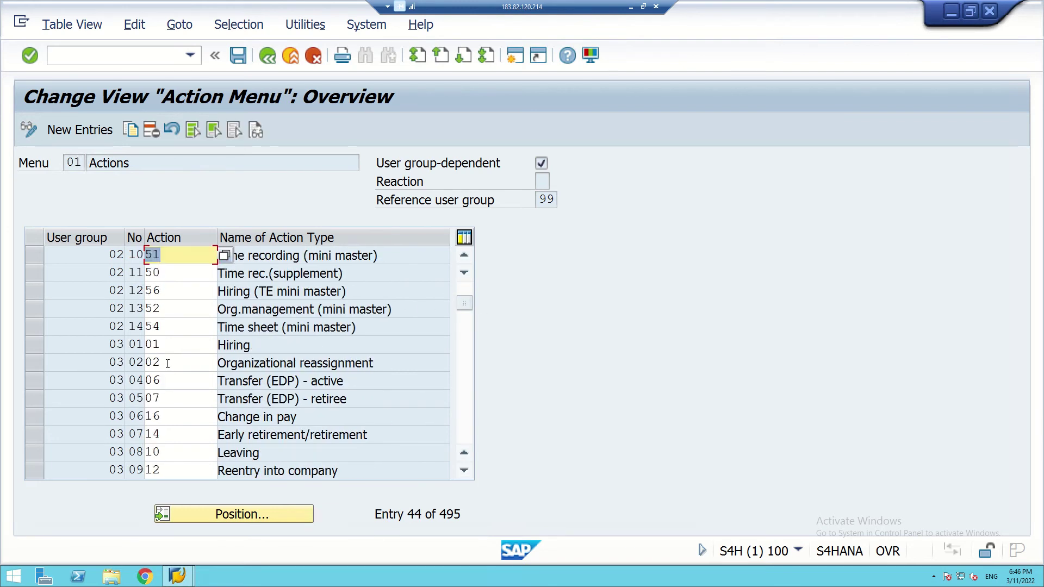
{"action": "scroll", "coordinate": [169, 367], "scroll_direction": "up", "scroll_amount": 11}
{"action": "scroll", "coordinate": [170, 366], "scroll_direction": "up", "scroll_amount": 1}
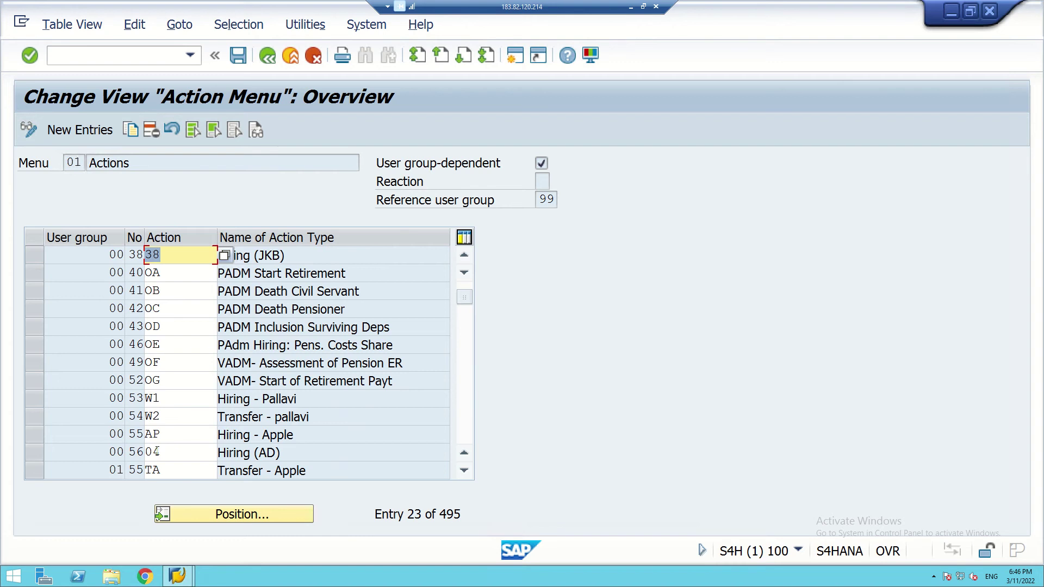
{"action": "scroll", "coordinate": [155, 446], "scroll_direction": "up", "scroll_amount": 3}
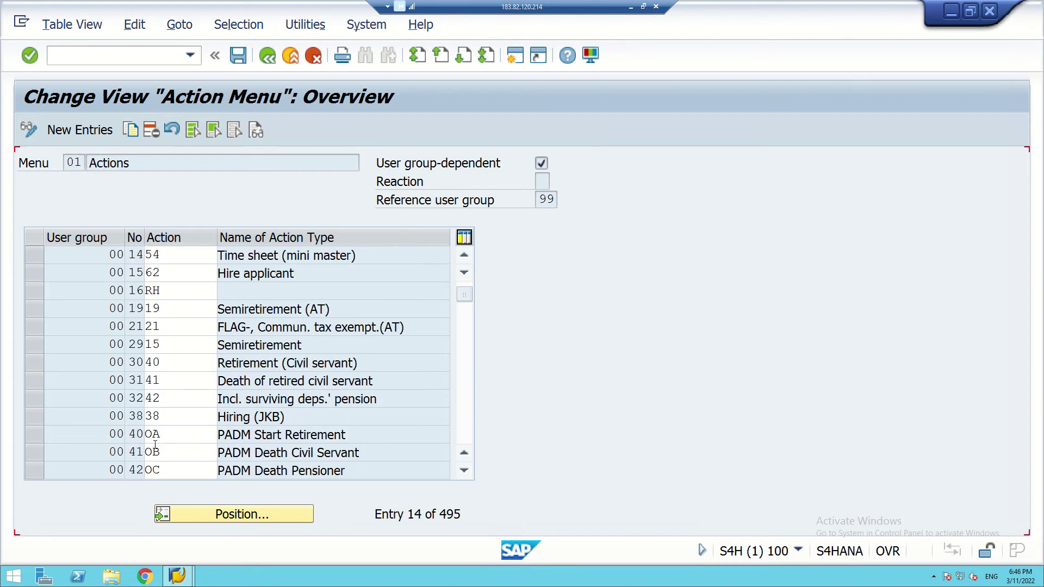
{"action": "scroll", "coordinate": [155, 446], "scroll_direction": "up", "scroll_amount": 2}
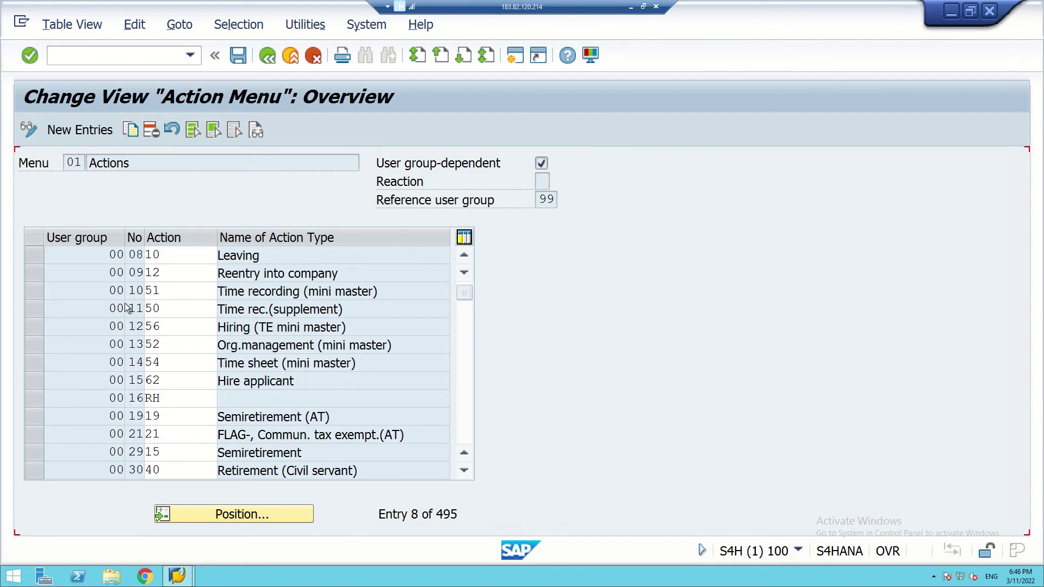
{"action": "scroll", "coordinate": [138, 310], "scroll_direction": "up", "scroll_amount": 3}
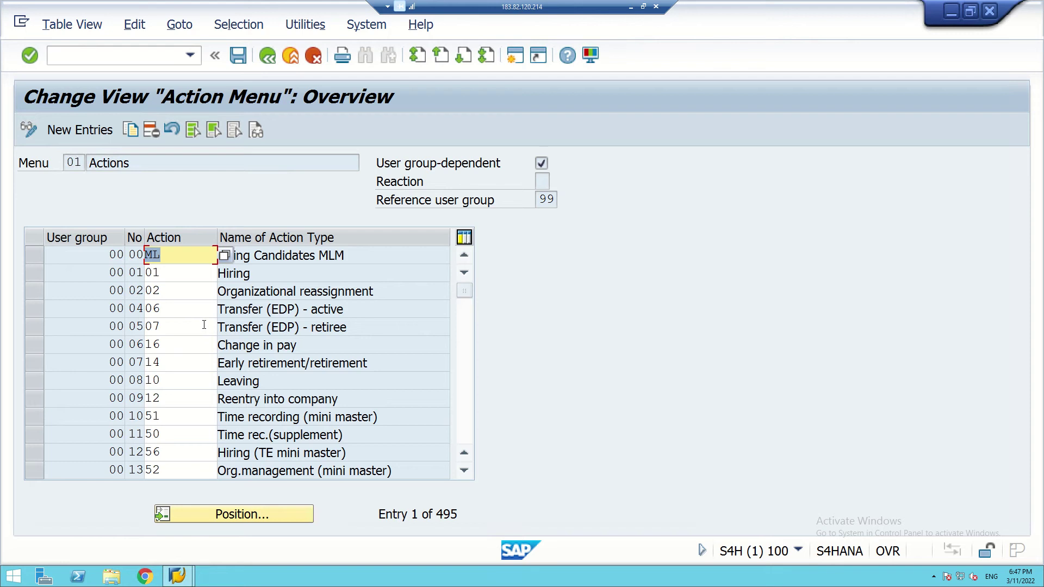
Position the action menu list at user group 00.
{"action": "left_click", "coordinate": [238, 514]}
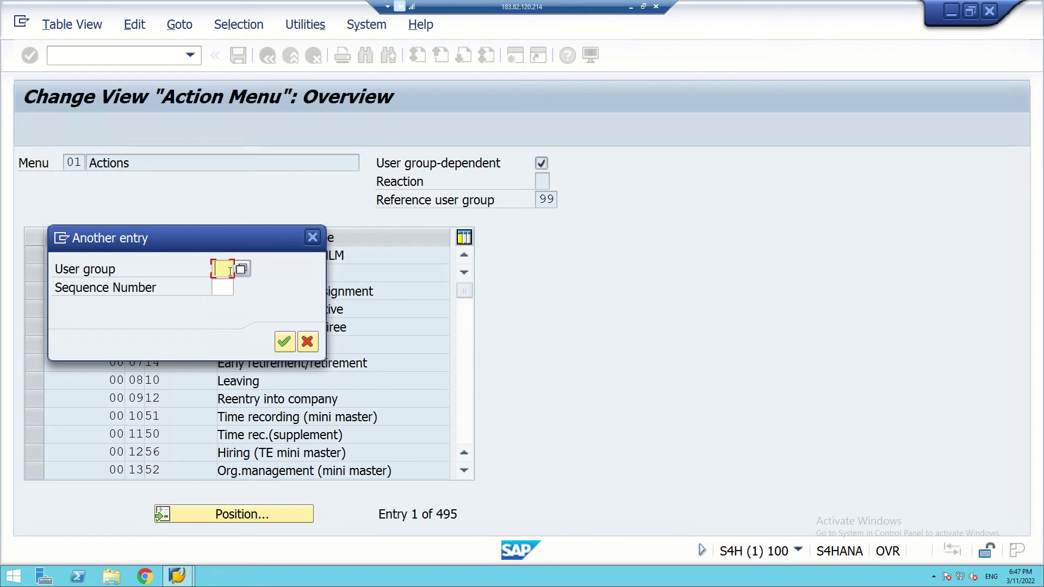
{"action": "type", "text": "00"}
{"action": "key", "text": "Return"}
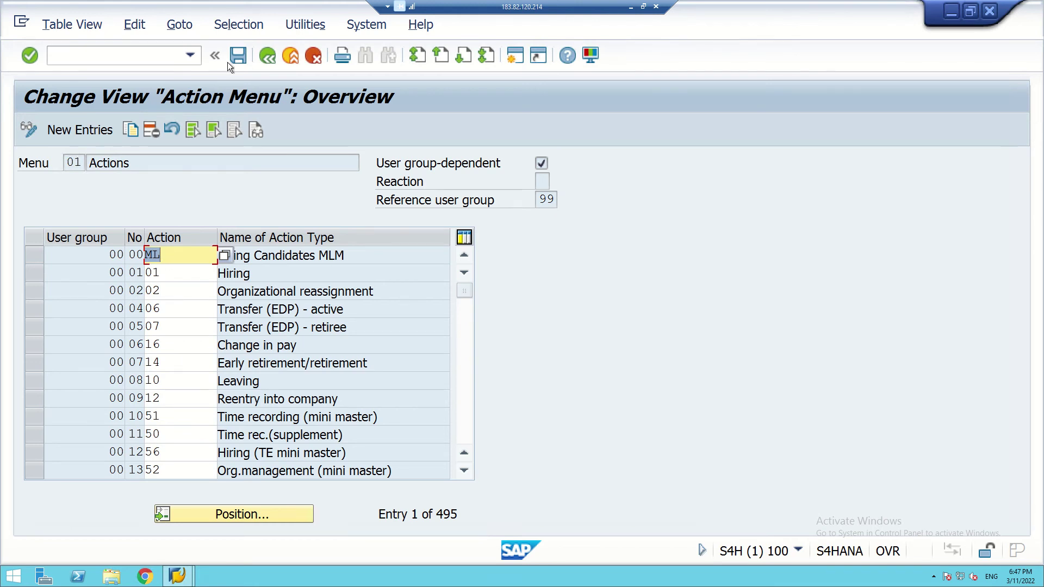
{"action": "key", "text": "shift+Tab"}
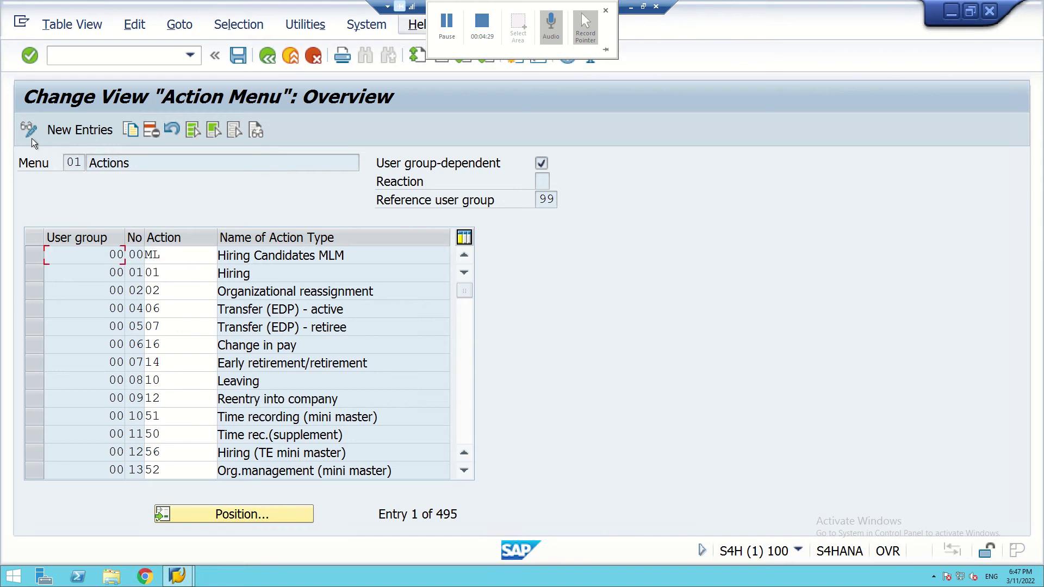
Create a new action menu entry with user group 00 and sequence number 03.
{"action": "left_click", "coordinate": [74, 130]}
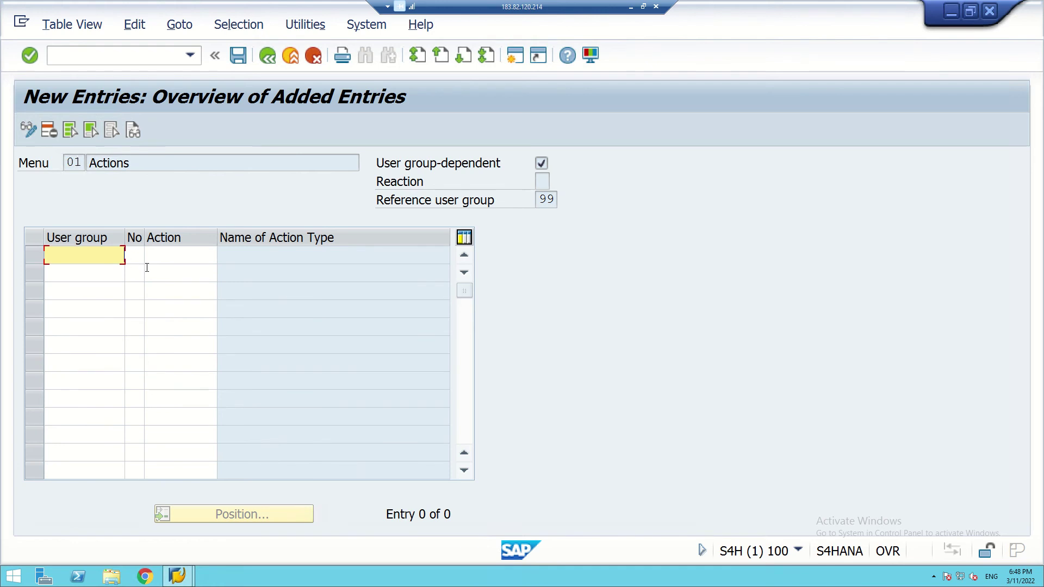
{"action": "type", "text": "00"}
{"action": "left_click", "coordinate": [139, 256]}
{"action": "type", "text": "0"}
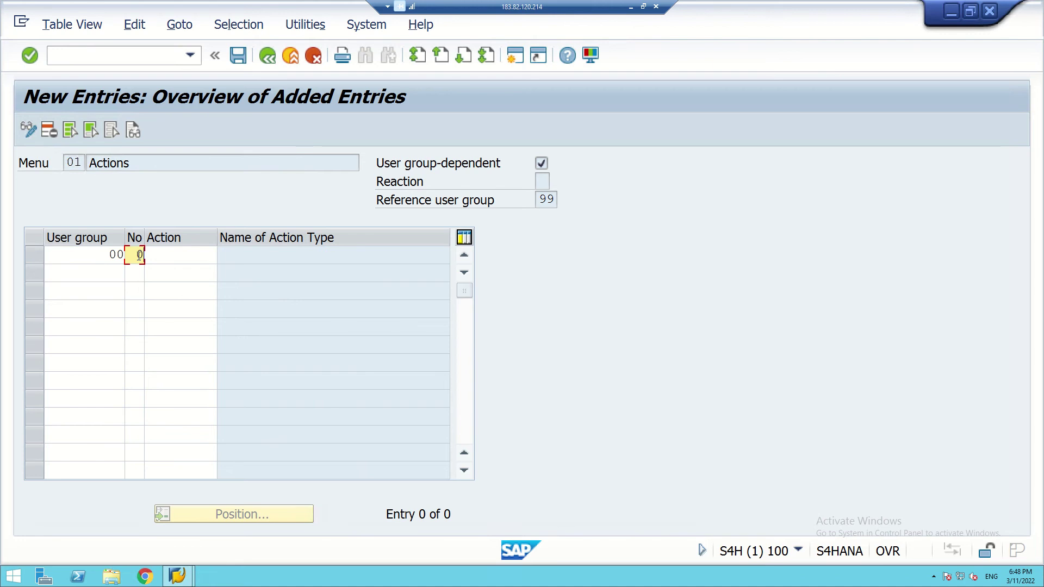
{"action": "type", "text": "3"}
Assign action 01 (Hiring) to the new entry and save it in customizing request S4HK904270.
{"action": "left_click", "coordinate": [185, 255]}
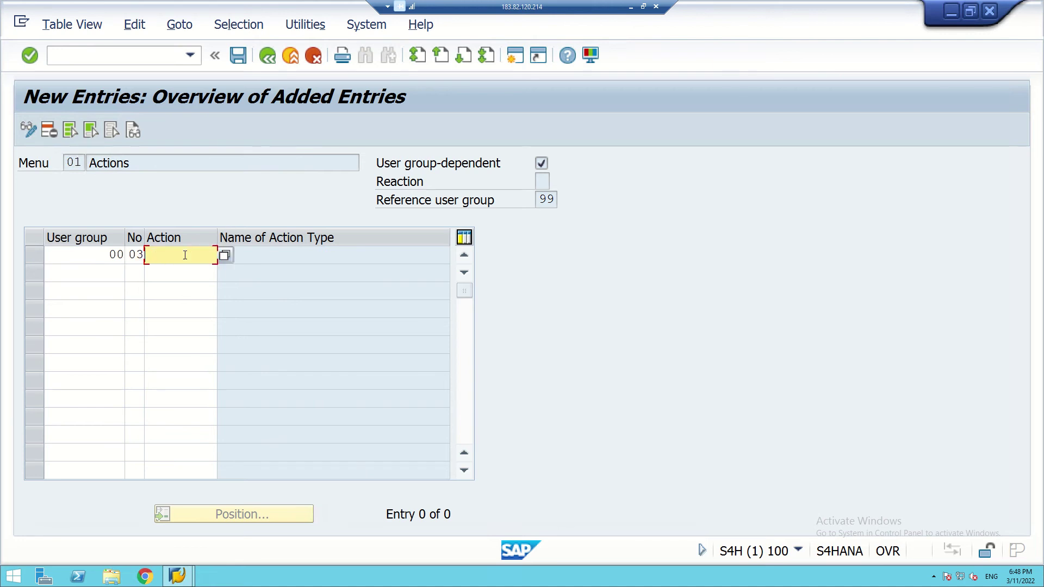
{"action": "type", "text": "Hi"}
{"action": "key", "text": "BackSpace"}
{"action": "key", "text": "BackSpace"}
{"action": "type", "text": "Hi"}
{"action": "key", "text": "BackSpace"}
{"action": "key", "text": "BackSpace"}
{"action": "left_click", "coordinate": [225, 257]}
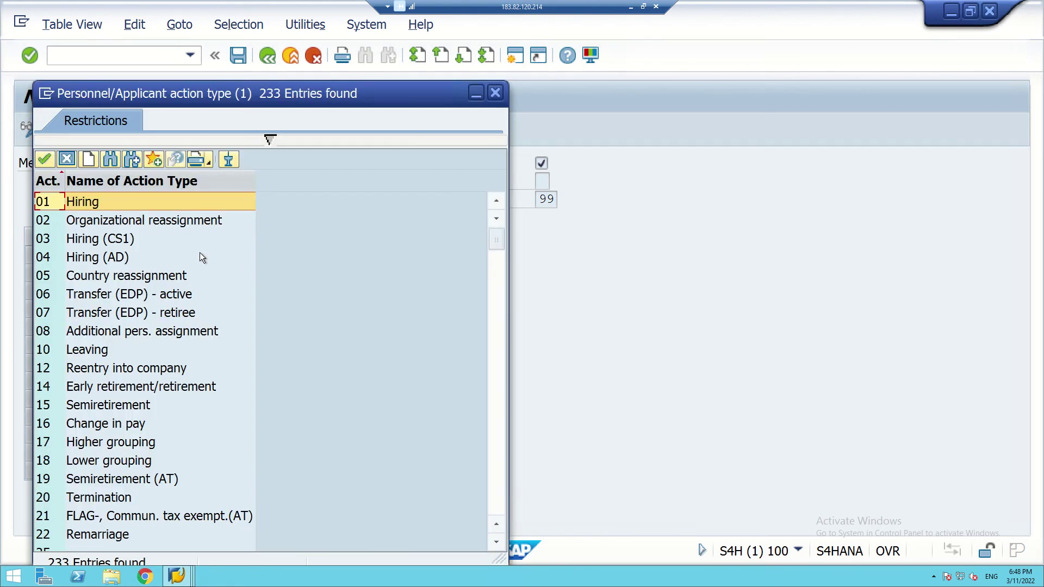
{"action": "double_click", "coordinate": [79, 201]}
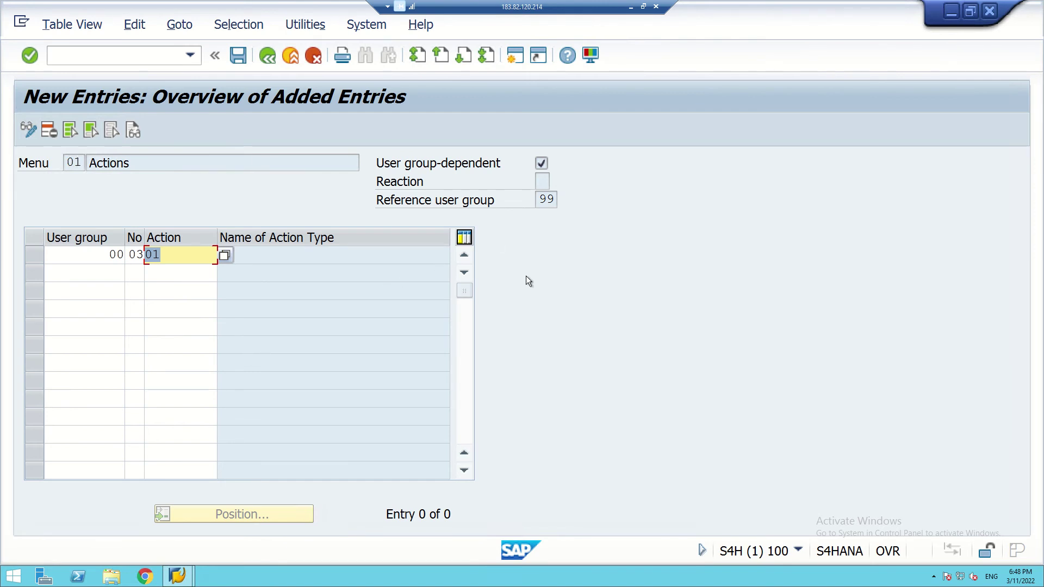
{"action": "left_click", "coordinate": [238, 57]}
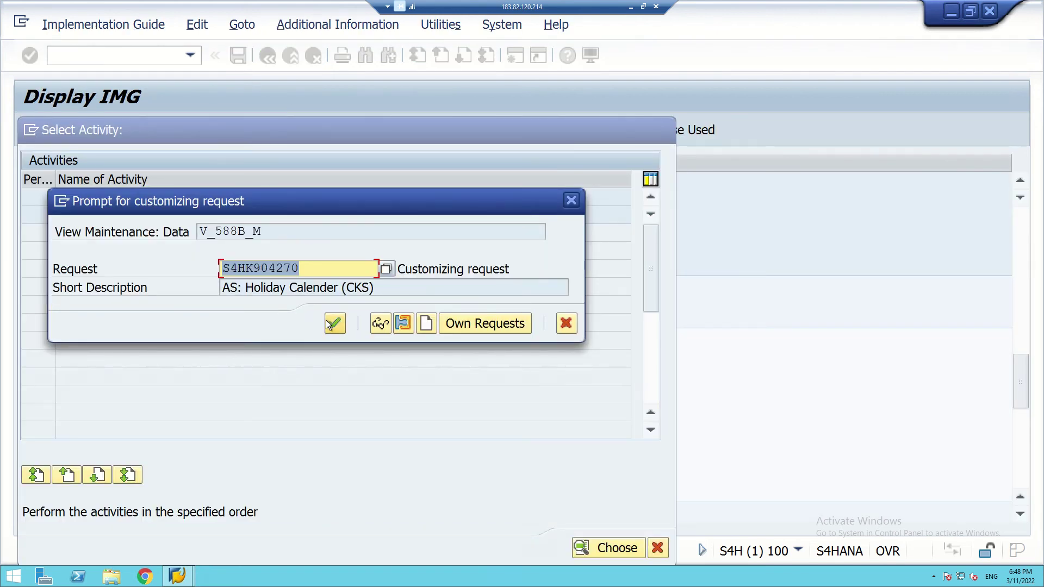
{"action": "left_click", "coordinate": [333, 323]}
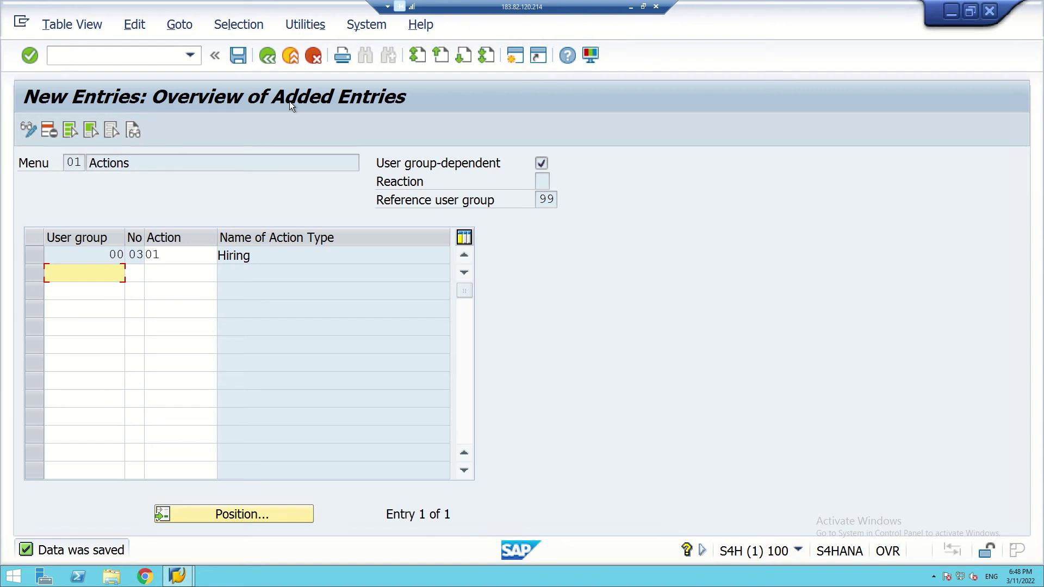
Check the action types offered in the Personnel Actions transaction in a new session, and return to SAP Easy Access.
{"action": "left_click", "coordinate": [519, 61]}
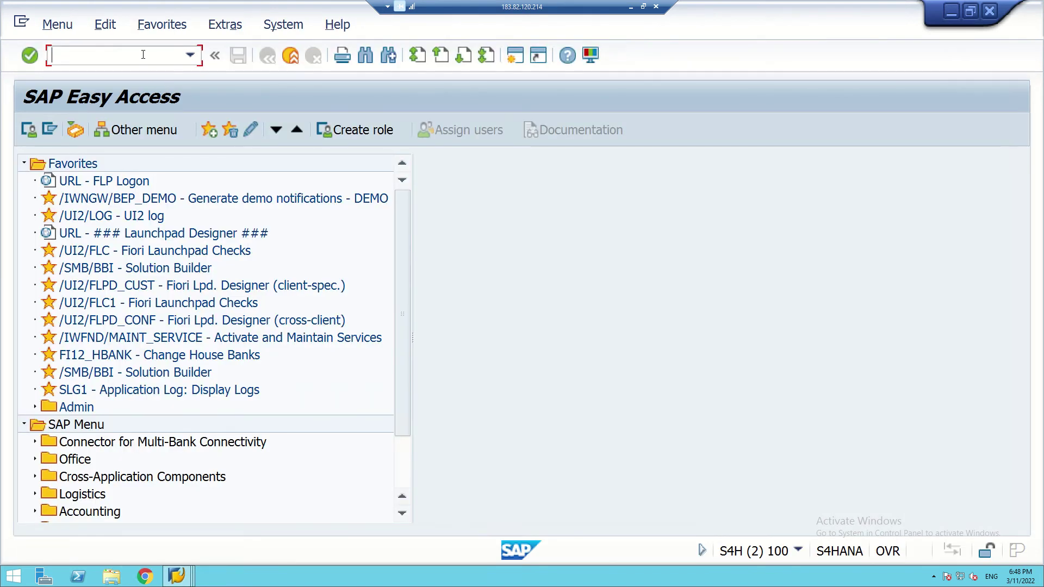
{"action": "type", "text": "pa"}
{"action": "type", "text": "30"}
{"action": "key", "text": "Return"}
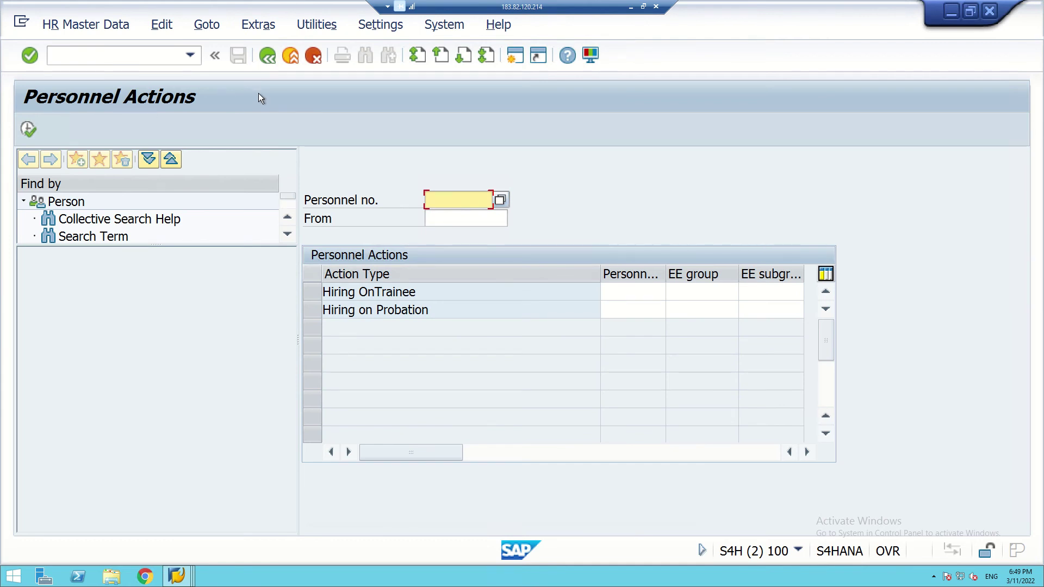
{"action": "left_click", "coordinate": [459, 217]}
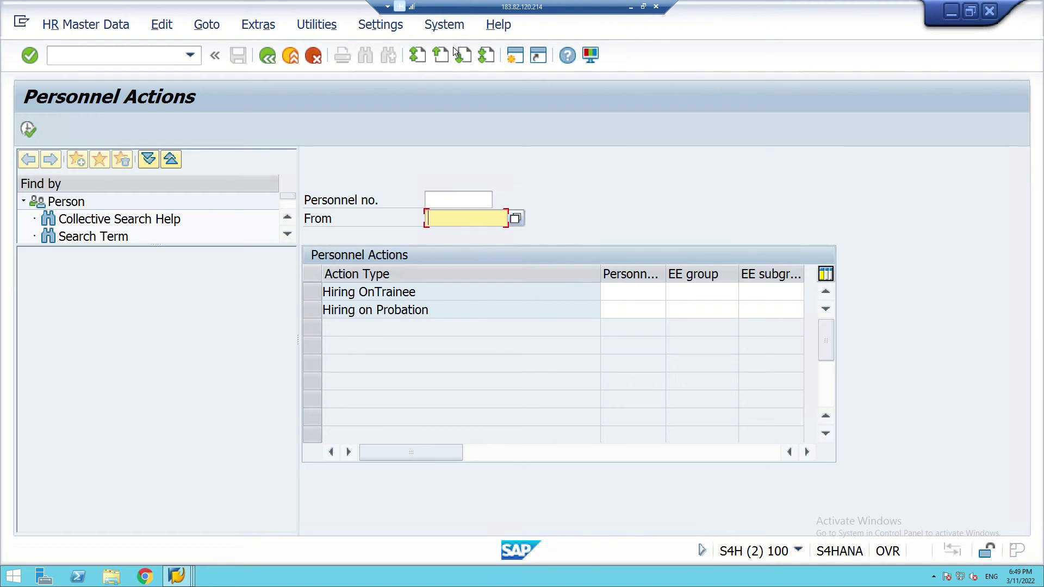
{"action": "left_click", "coordinate": [267, 55]}
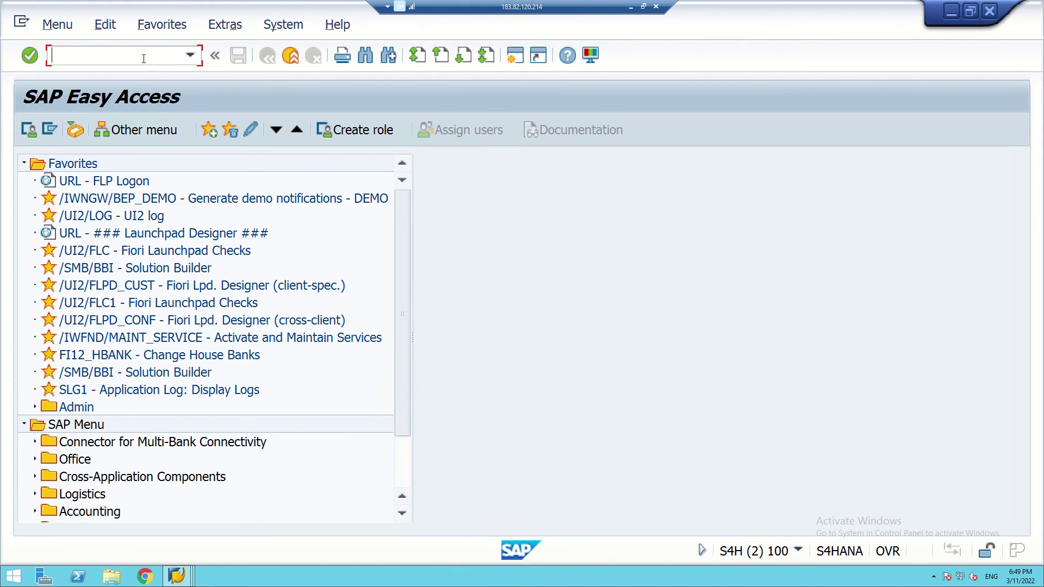
Open User Maintenance with transaction su01.
{"action": "type", "text": "su01"}
{"action": "key", "text": "Return"}
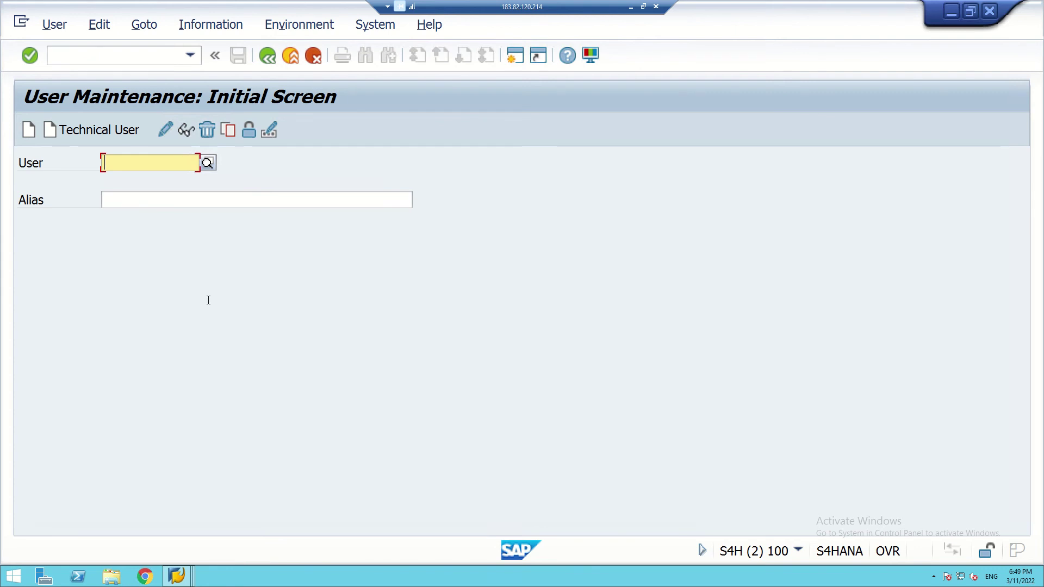
Look up the remembered user name on a new s4hana logon screen from SAP Logon, and return to User Maintenance.
{"action": "mouse_move", "coordinate": [173, 578]}
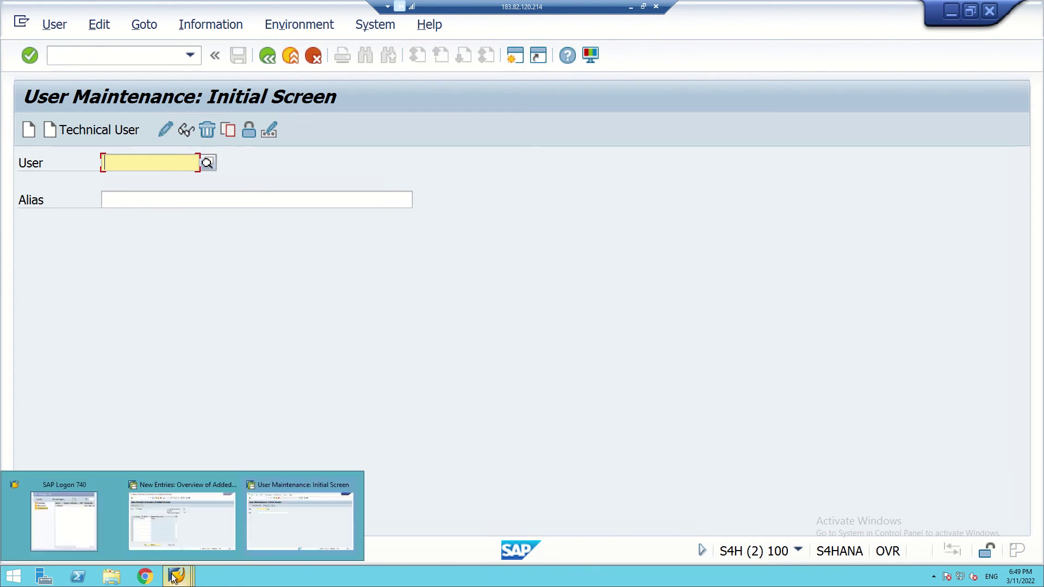
{"action": "mouse_move", "coordinate": [149, 540]}
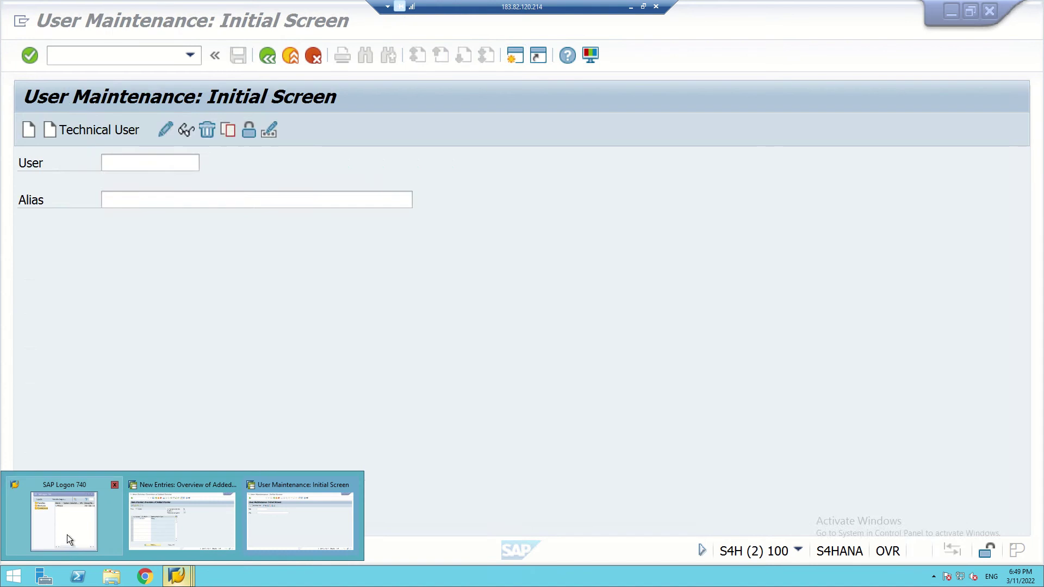
{"action": "left_click", "coordinate": [67, 534]}
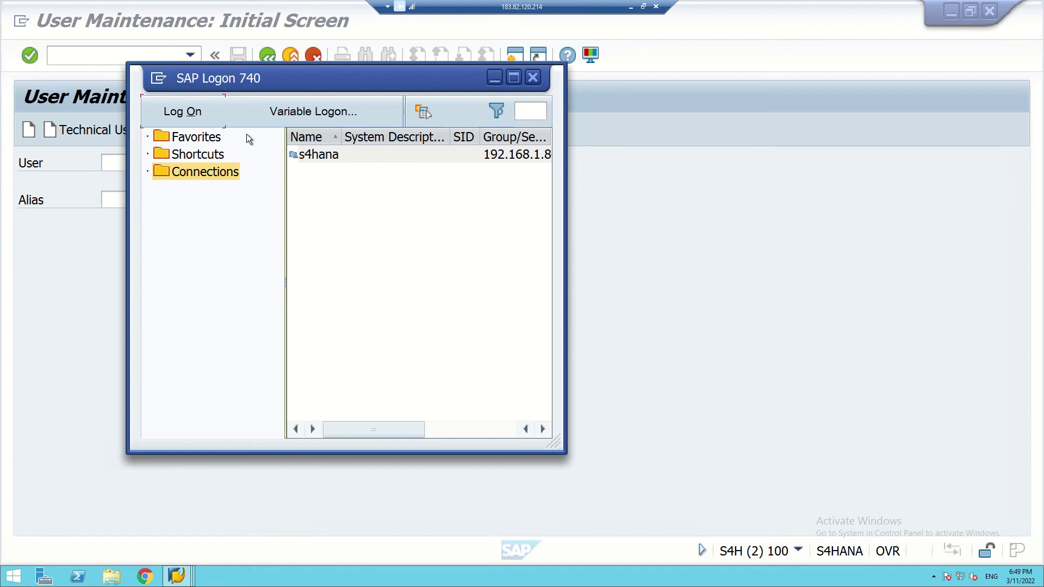
{"action": "left_click", "coordinate": [185, 119]}
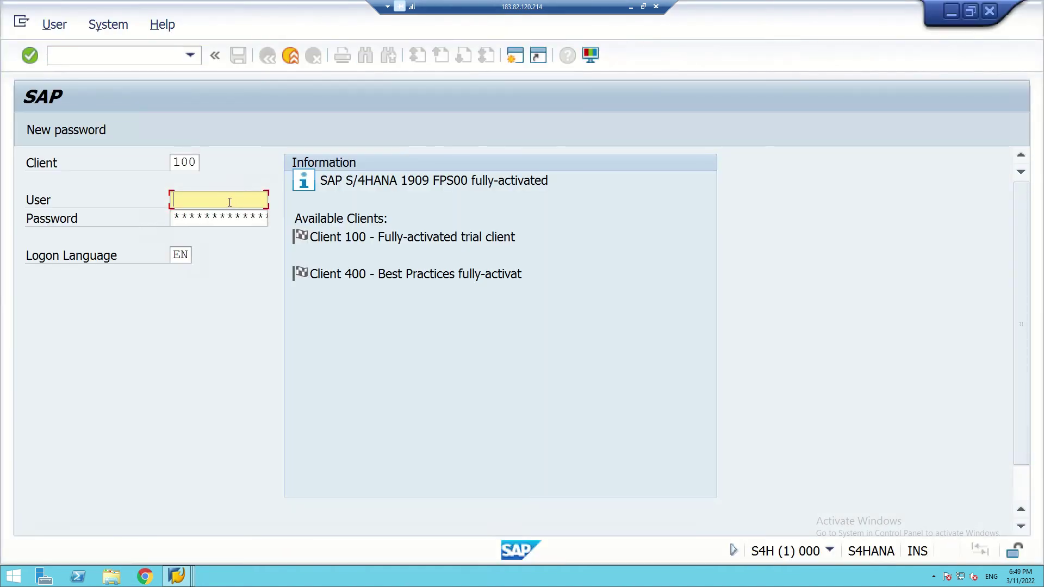
{"action": "type", "text": "s"}
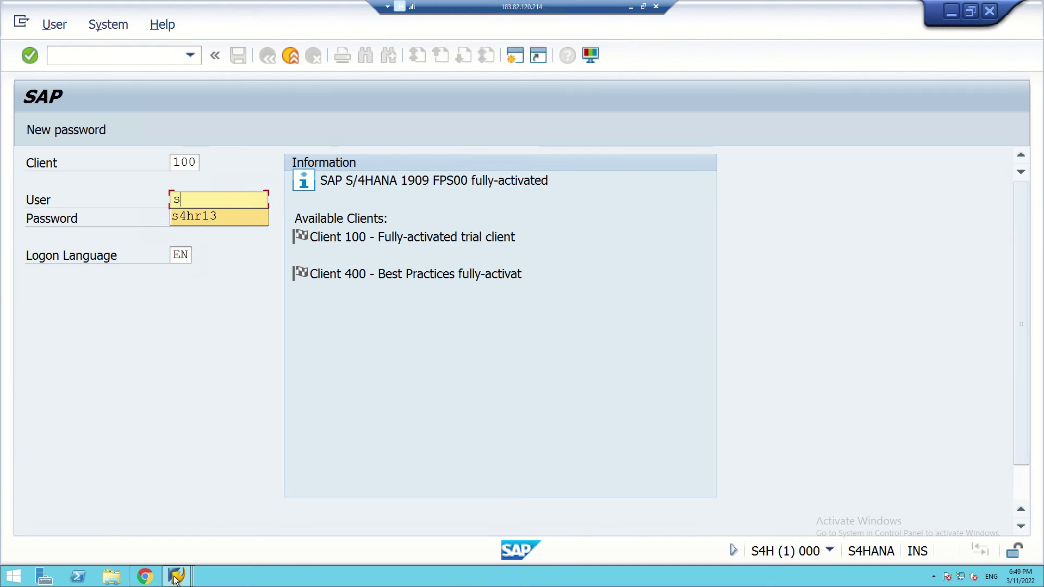
{"action": "mouse_move", "coordinate": [180, 581]}
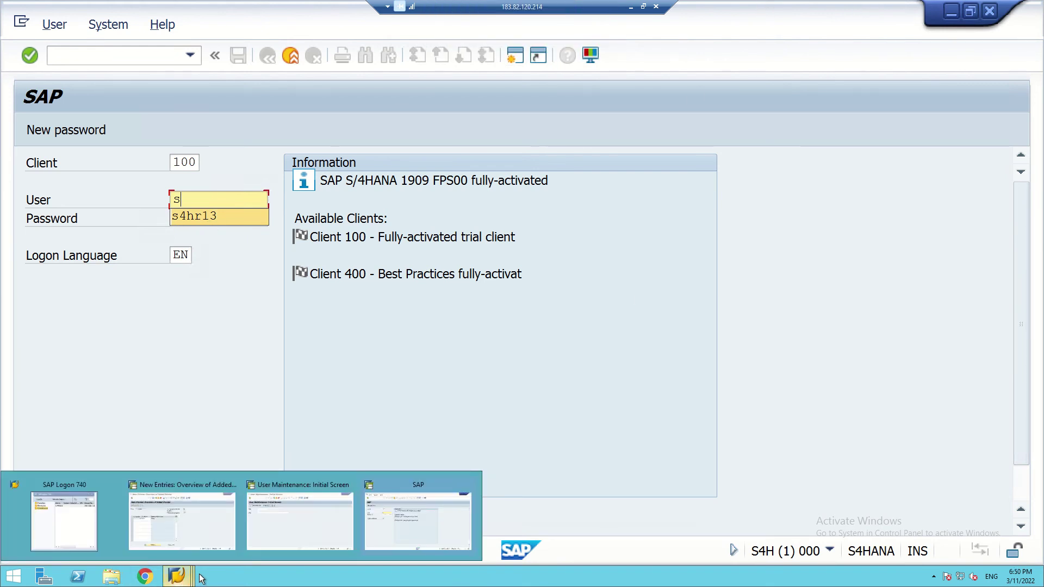
{"action": "left_click", "coordinate": [407, 534]}
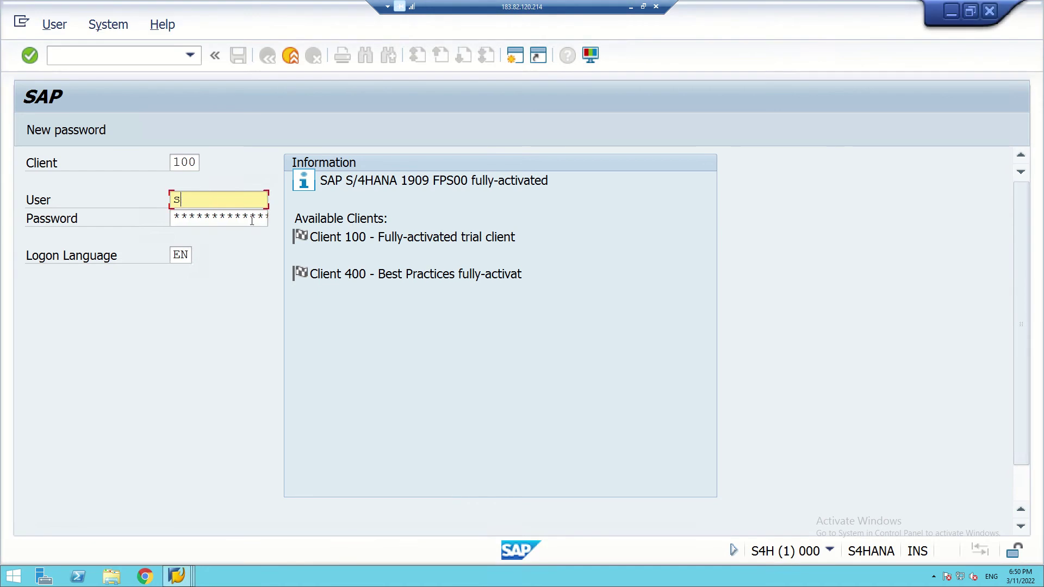
{"action": "mouse_move", "coordinate": [179, 581]}
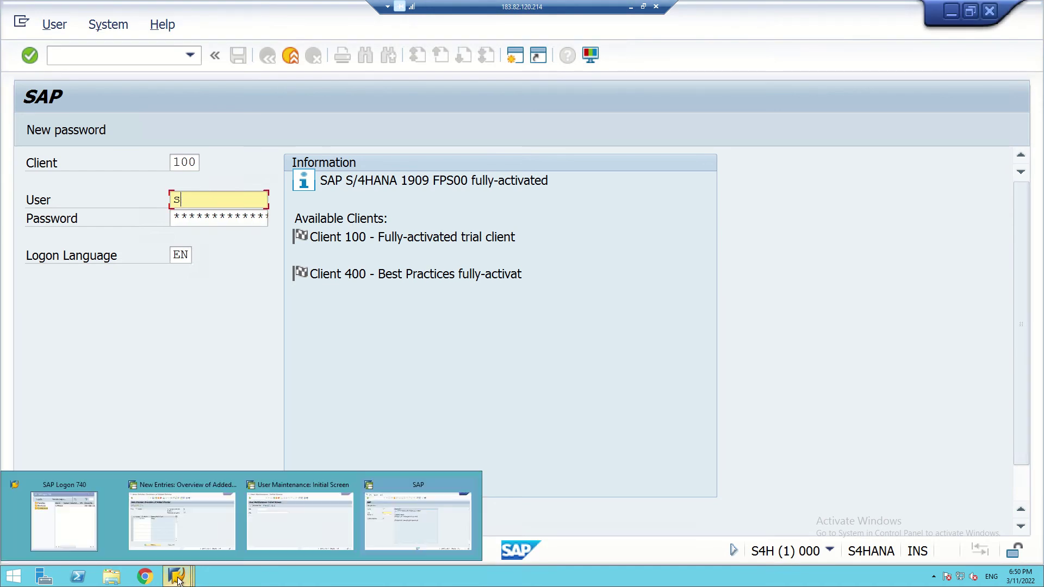
{"action": "left_click", "coordinate": [263, 525]}
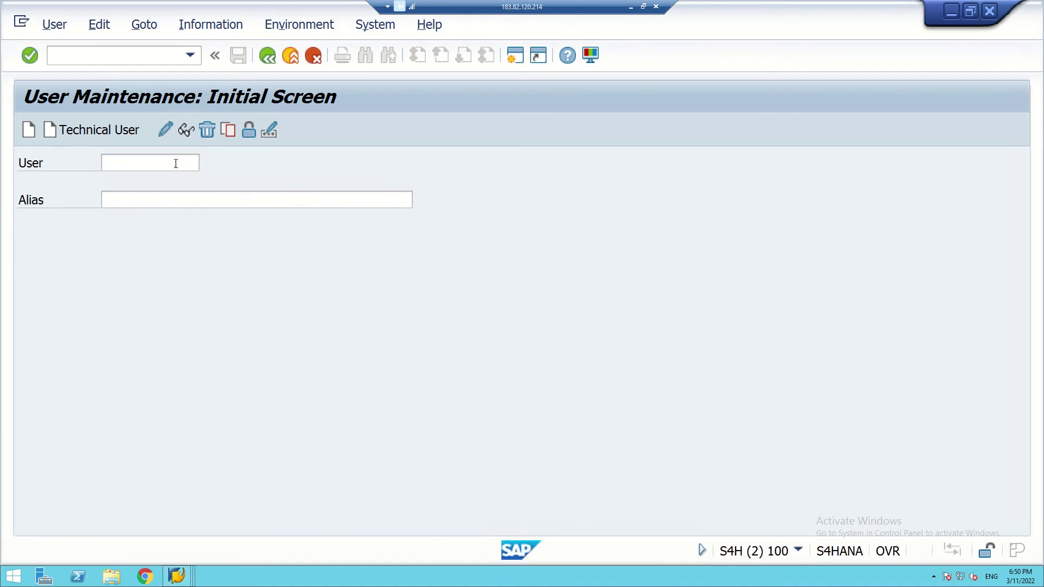
Open user S4HR13 for changing in User Maintenance.
{"action": "type", "text": "S"}
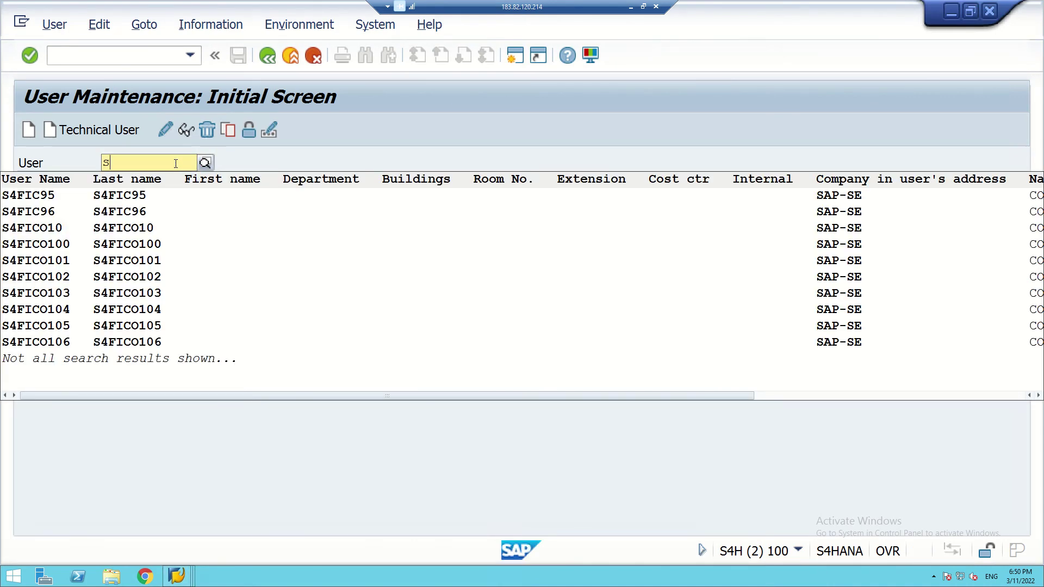
{"action": "type", "text": "4"}
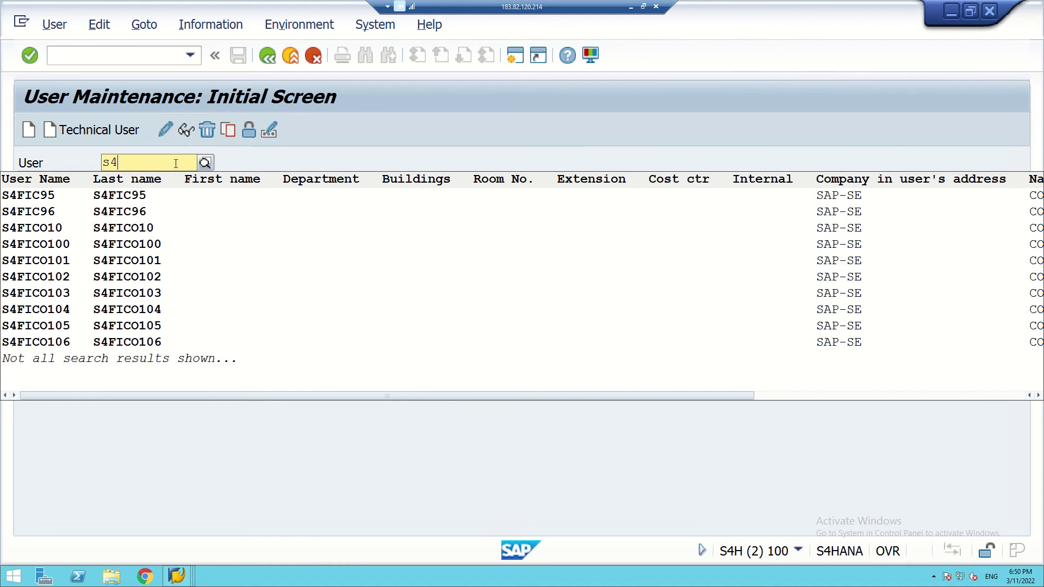
{"action": "left_click", "coordinate": [206, 163]}
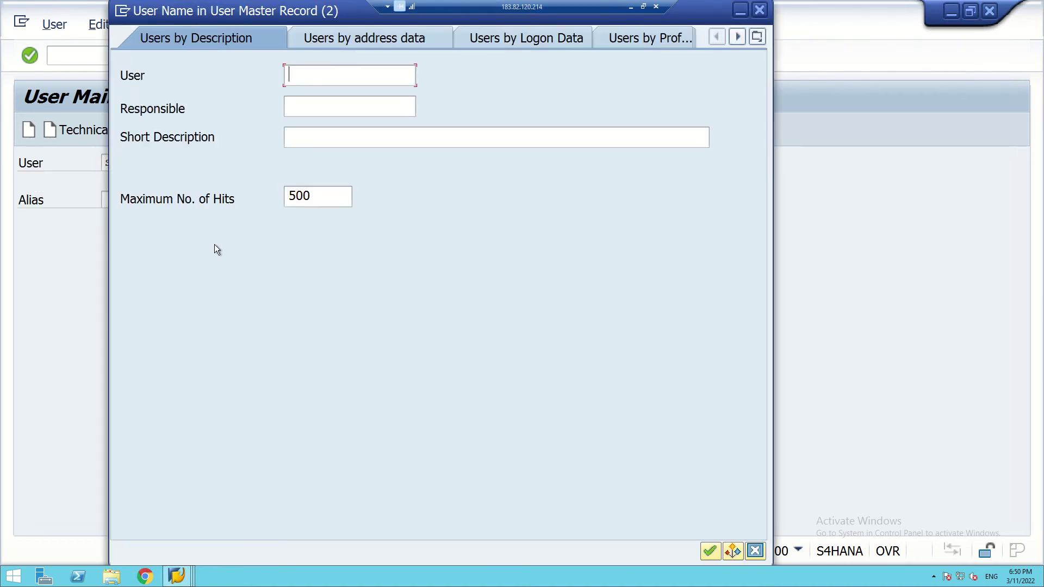
{"action": "left_click", "coordinate": [760, 10]}
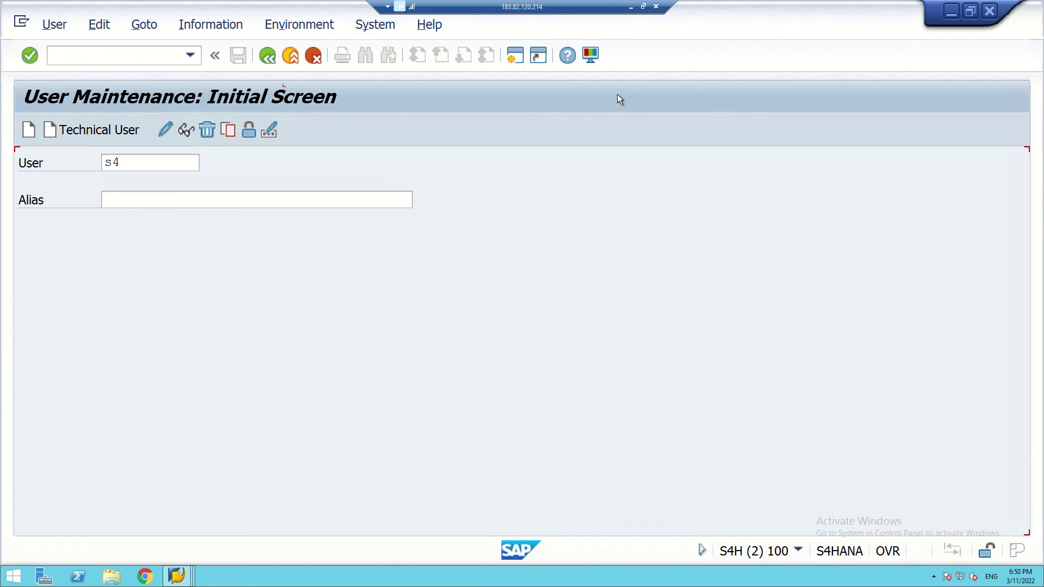
{"action": "left_click", "coordinate": [134, 164]}
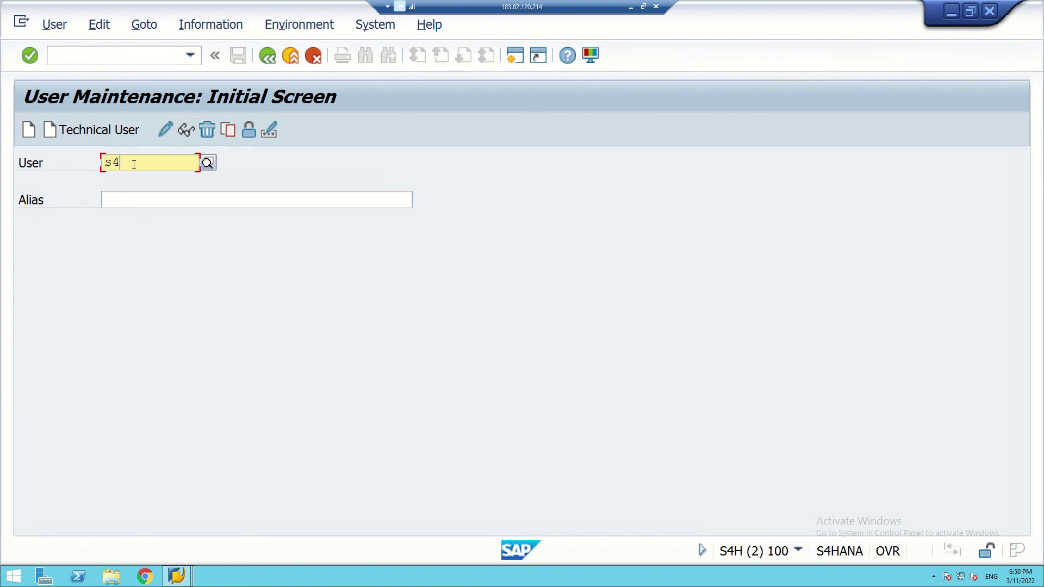
{"action": "type", "text": "fr"}
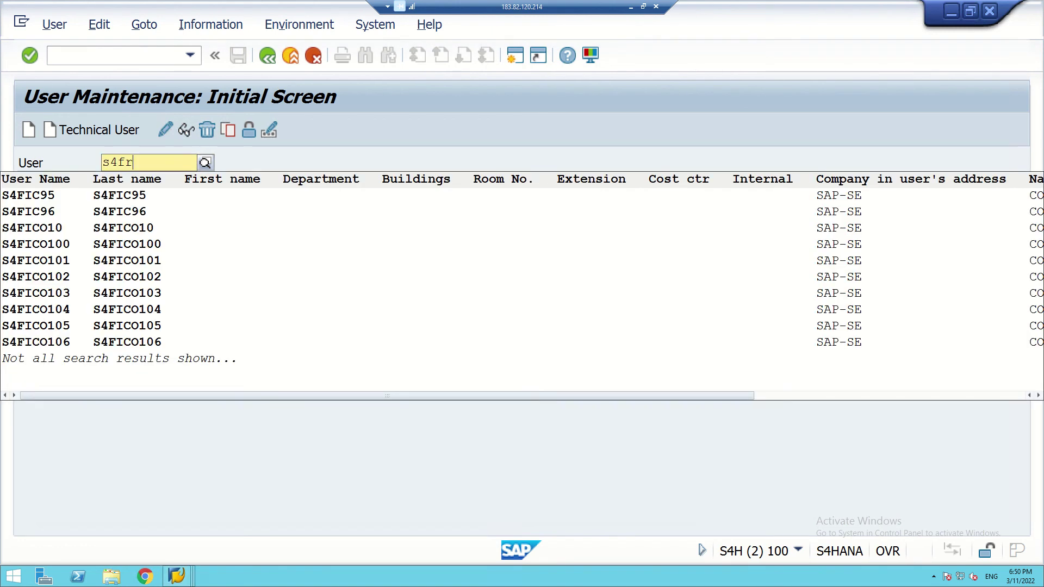
{"action": "key", "text": "BackSpace"}
{"action": "key", "text": "BackSpace"}
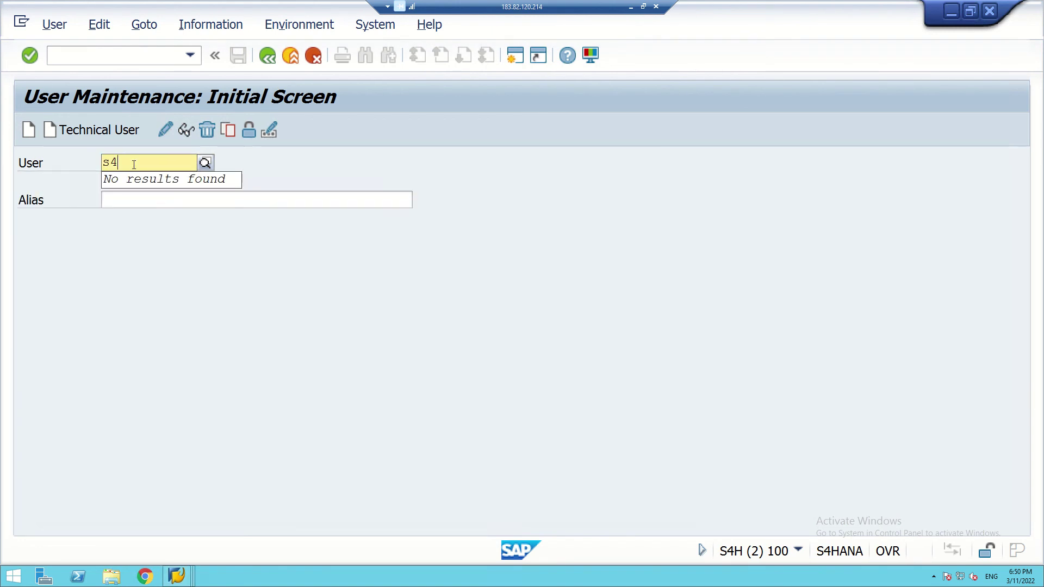
{"action": "type", "text": "hr13"}
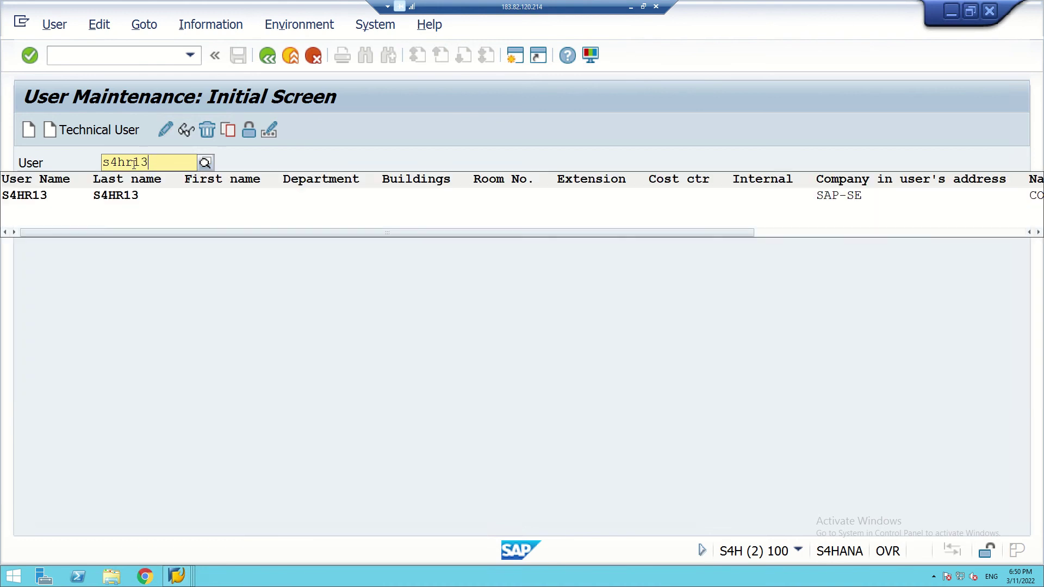
{"action": "left_click", "coordinate": [103, 195]}
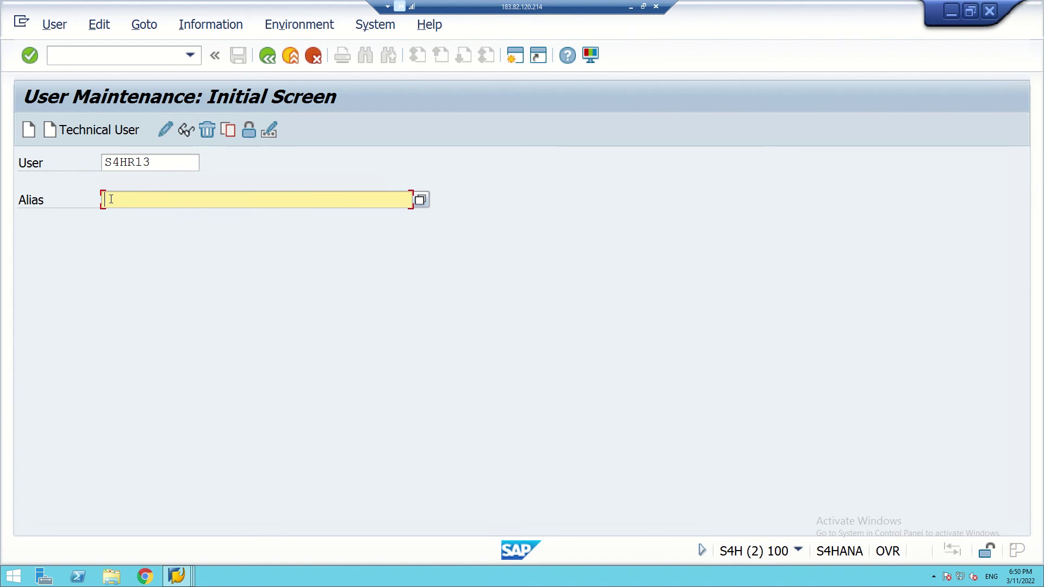
{"action": "left_click", "coordinate": [165, 129]}
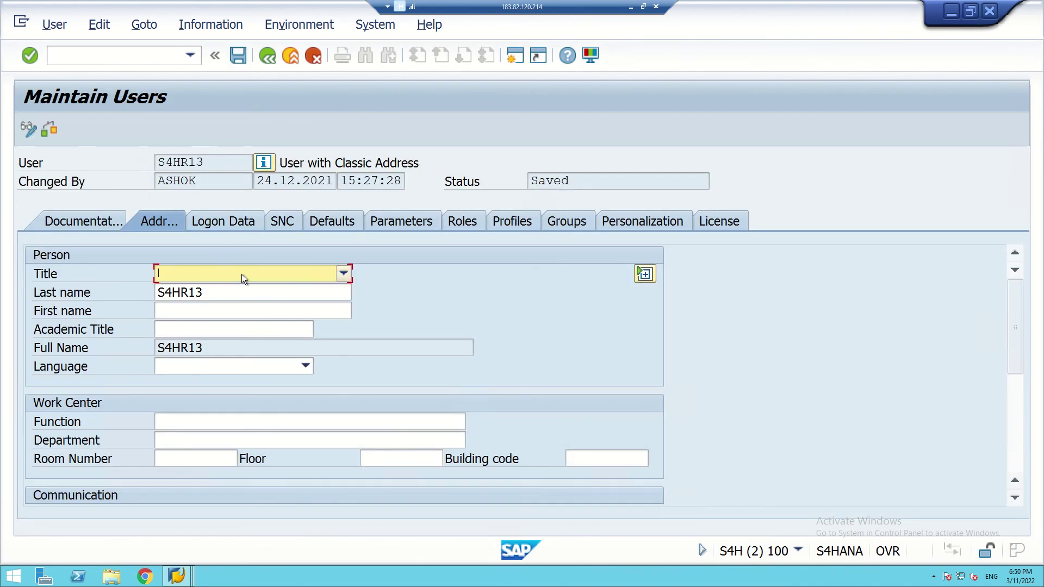
Add parameter ID UGR with the value 00 to the user's parameters and save the user.
{"action": "left_click", "coordinate": [384, 220]}
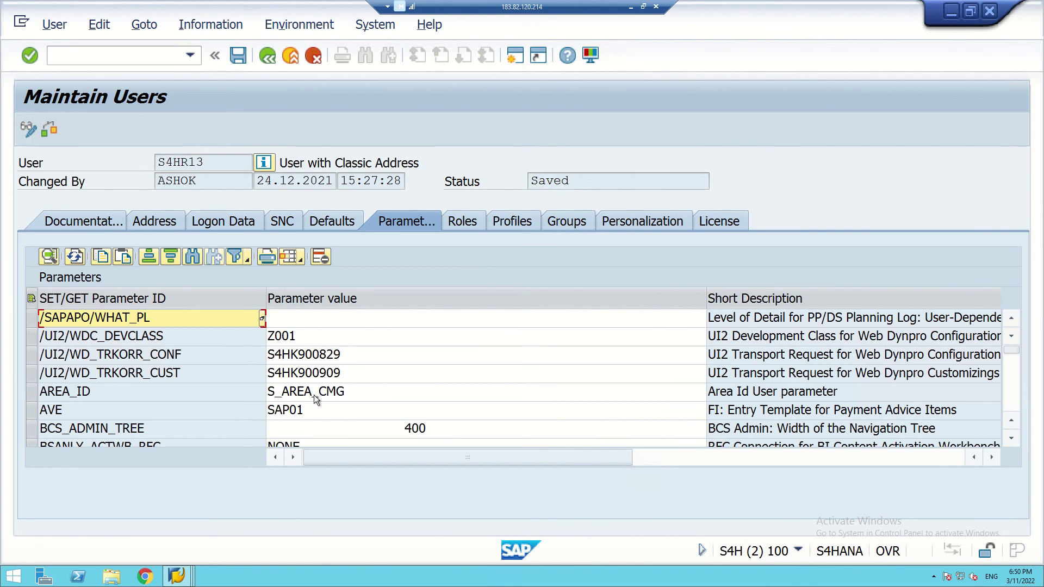
{"action": "scroll", "coordinate": [334, 405], "scroll_direction": "down", "scroll_amount": 5}
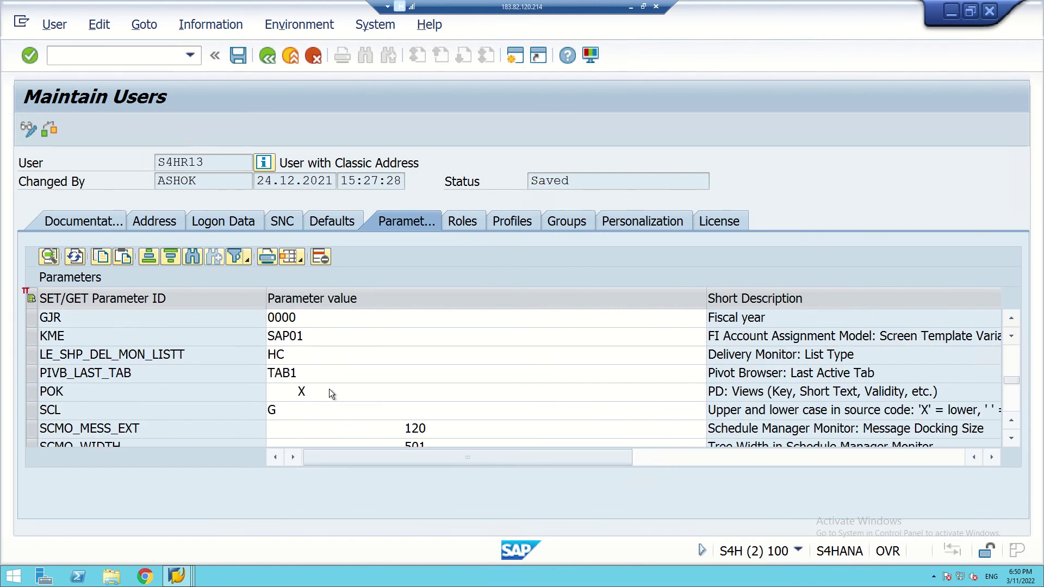
{"action": "scroll", "coordinate": [330, 389], "scroll_direction": "down", "scroll_amount": 1}
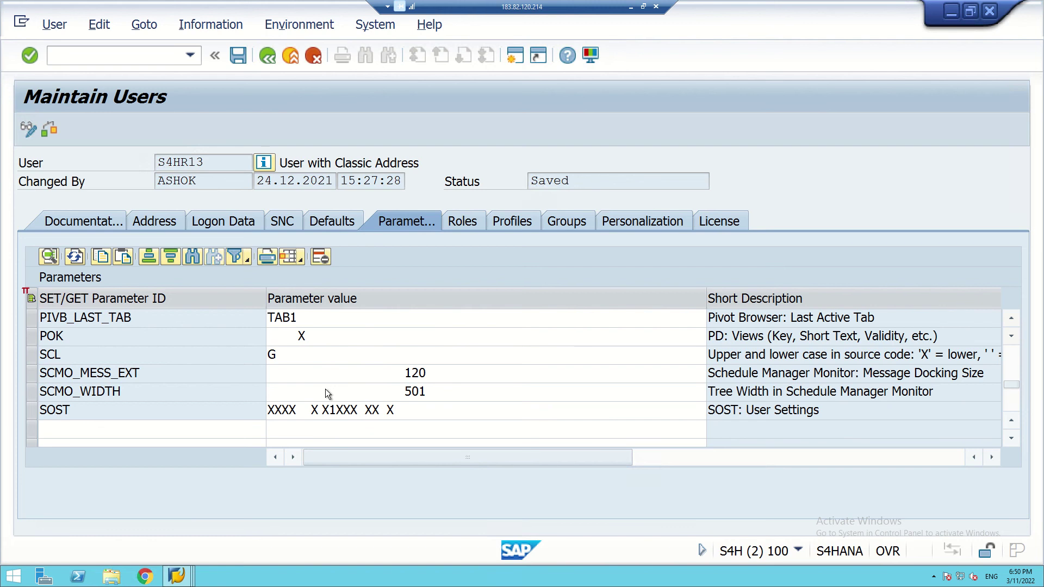
{"action": "scroll", "coordinate": [326, 392], "scroll_direction": "down", "scroll_amount": 1}
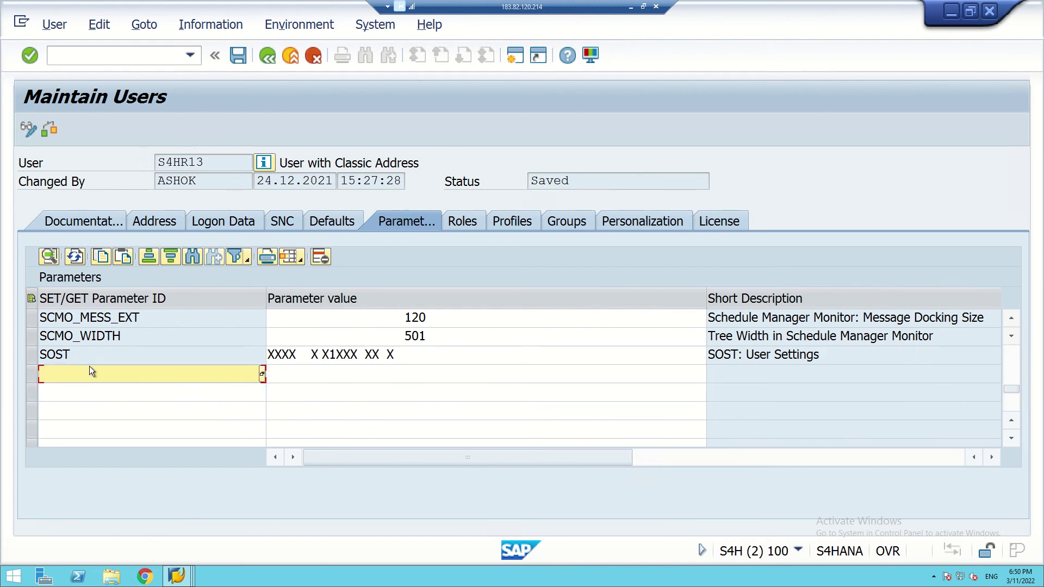
{"action": "type", "text": "u"}
{"action": "key", "text": "BackSpace"}
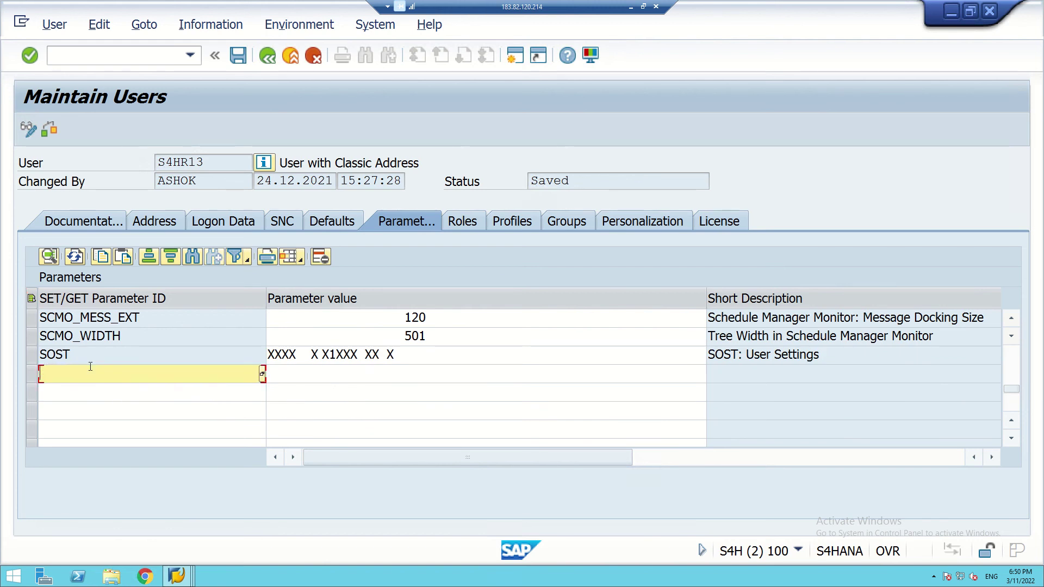
{"action": "type", "text": "UGR"}
{"action": "left_click", "coordinate": [297, 375]}
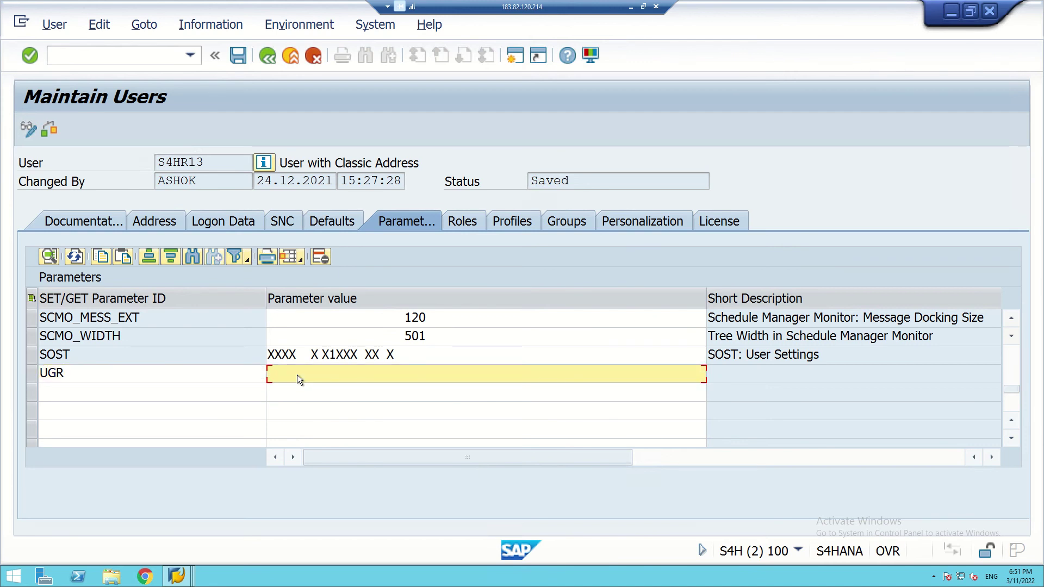
{"action": "type", "text": "00"}
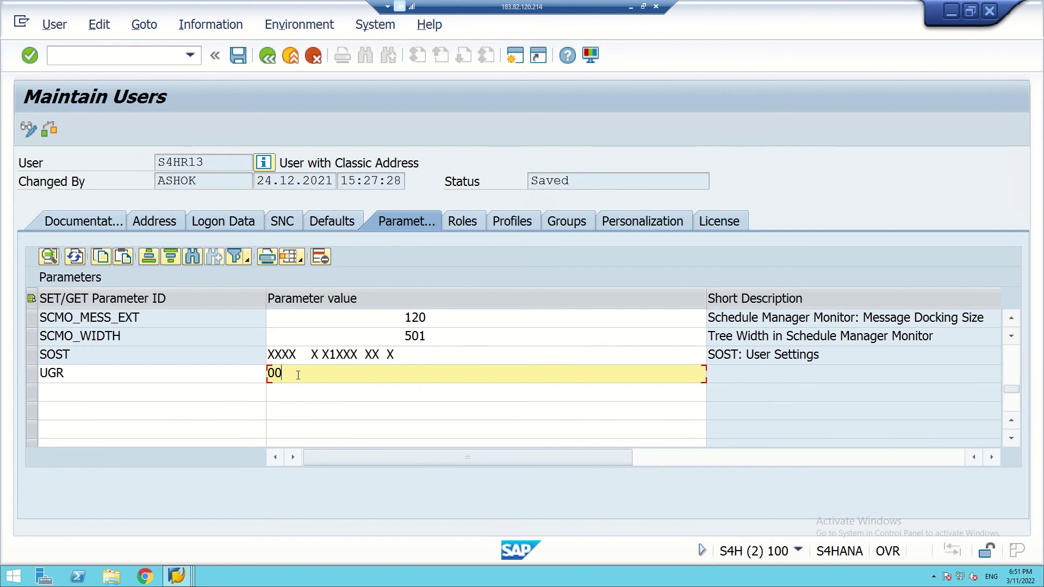
{"action": "left_click", "coordinate": [663, 500]}
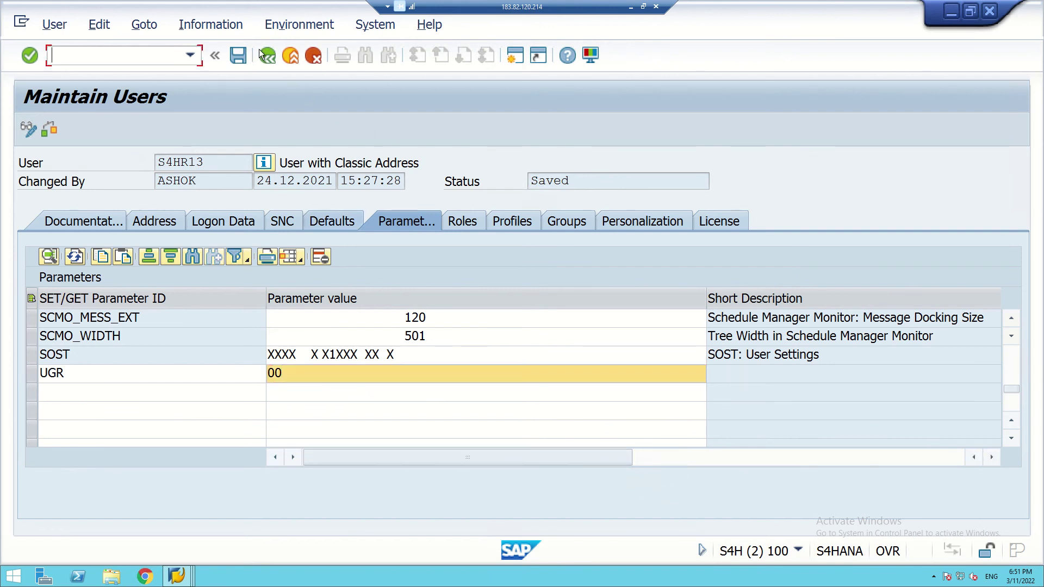
{"action": "left_click", "coordinate": [238, 54]}
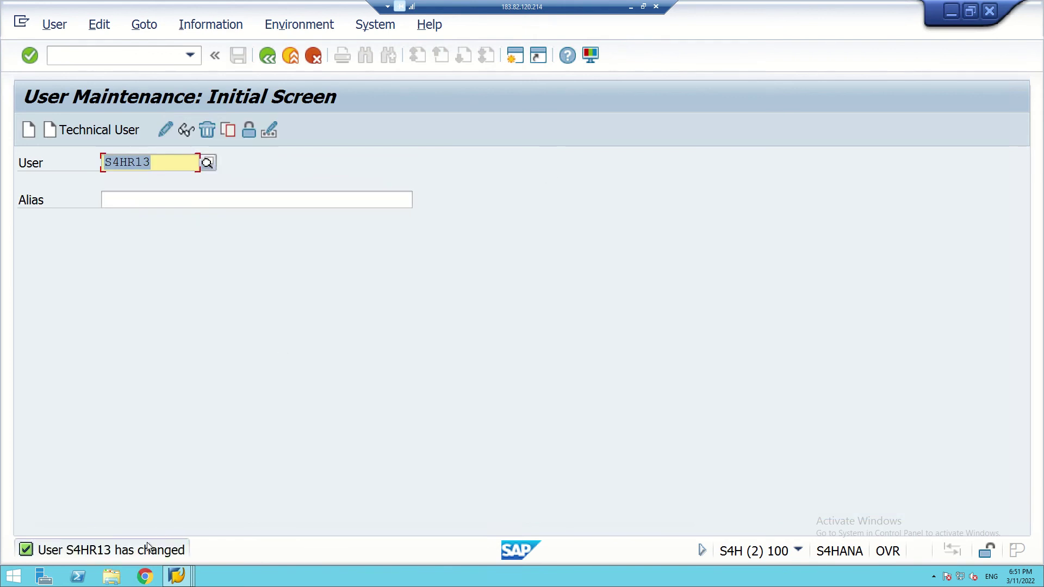
Close the unused SAP logon screen and switch to the New Entries overview of the action menu.
{"action": "left_click", "coordinate": [180, 580]}
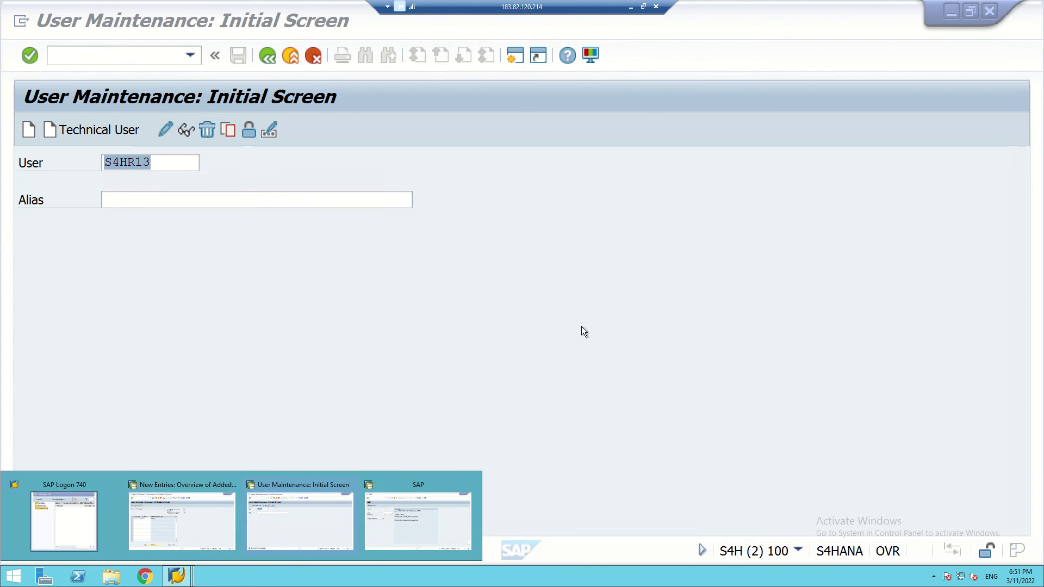
{"action": "left_click", "coordinate": [299, 530]}
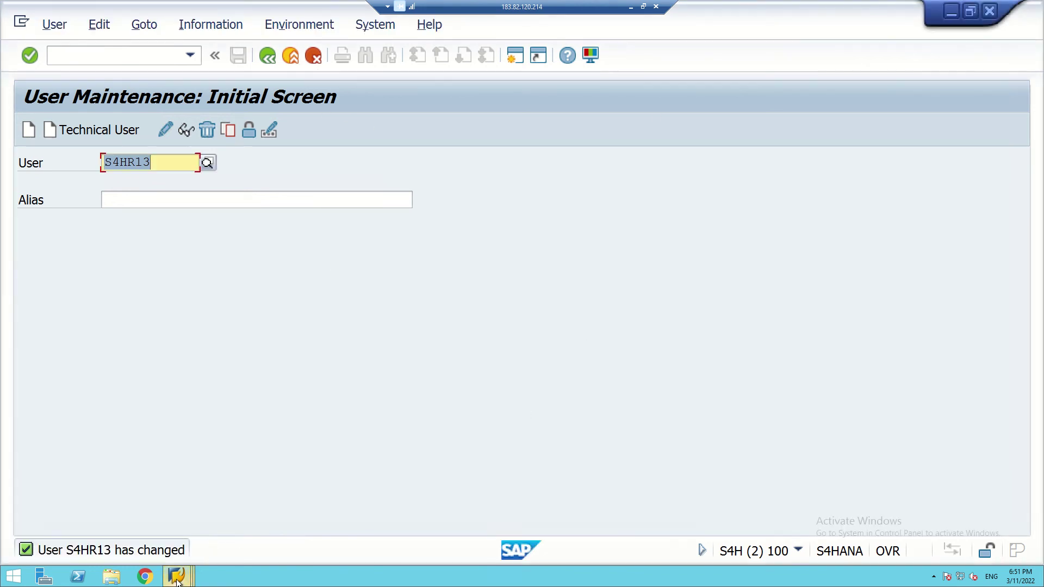
{"action": "mouse_move", "coordinate": [179, 583]}
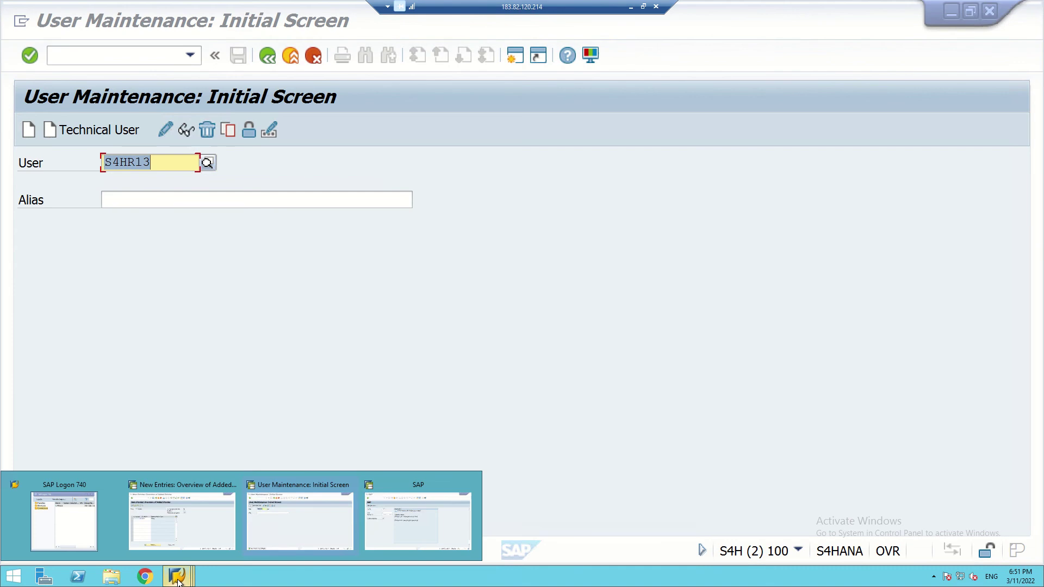
{"action": "left_click", "coordinate": [387, 530]}
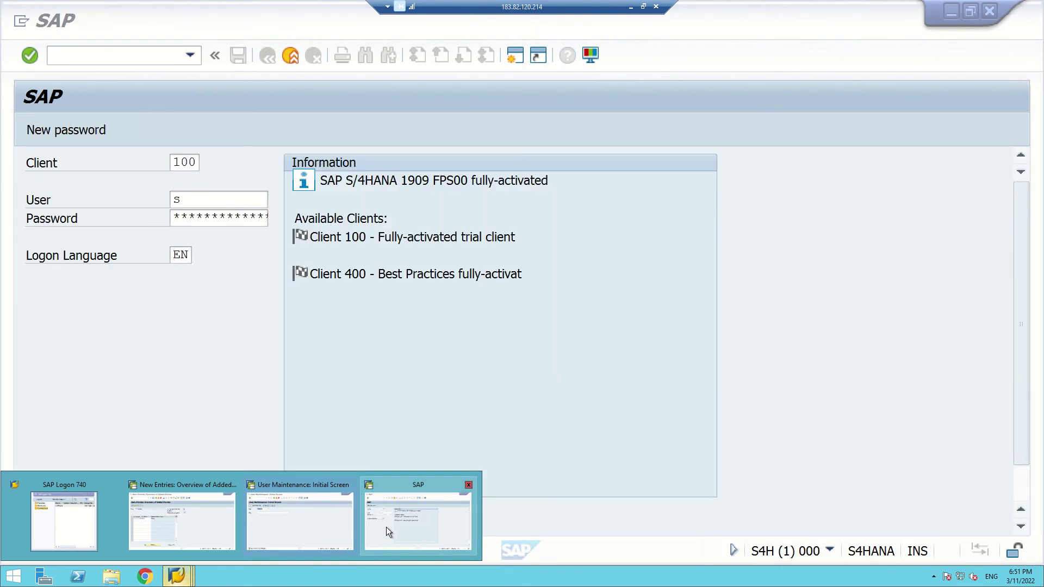
{"action": "left_click", "coordinate": [469, 485]}
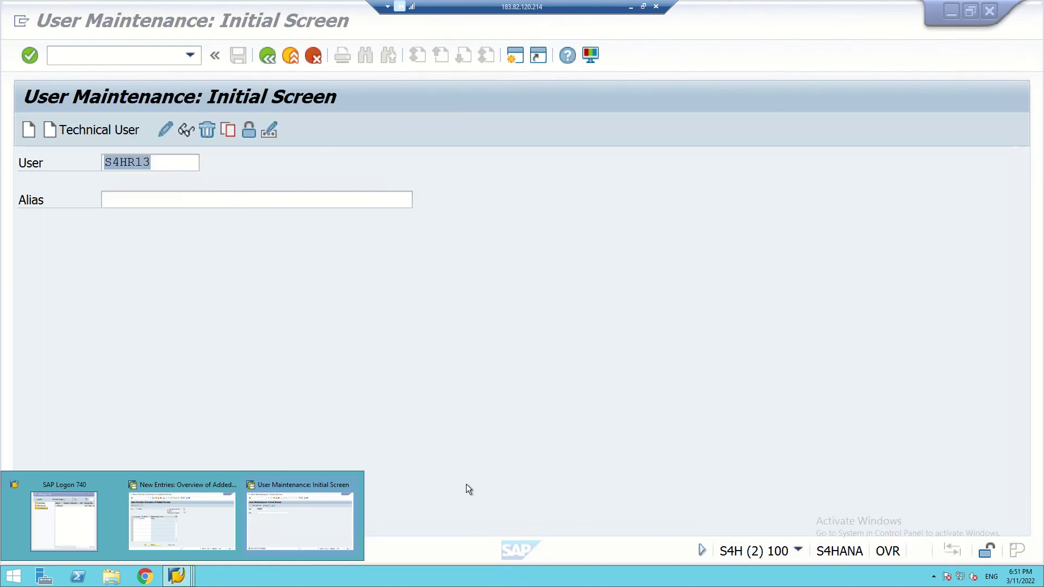
{"action": "left_click", "coordinate": [190, 511]}
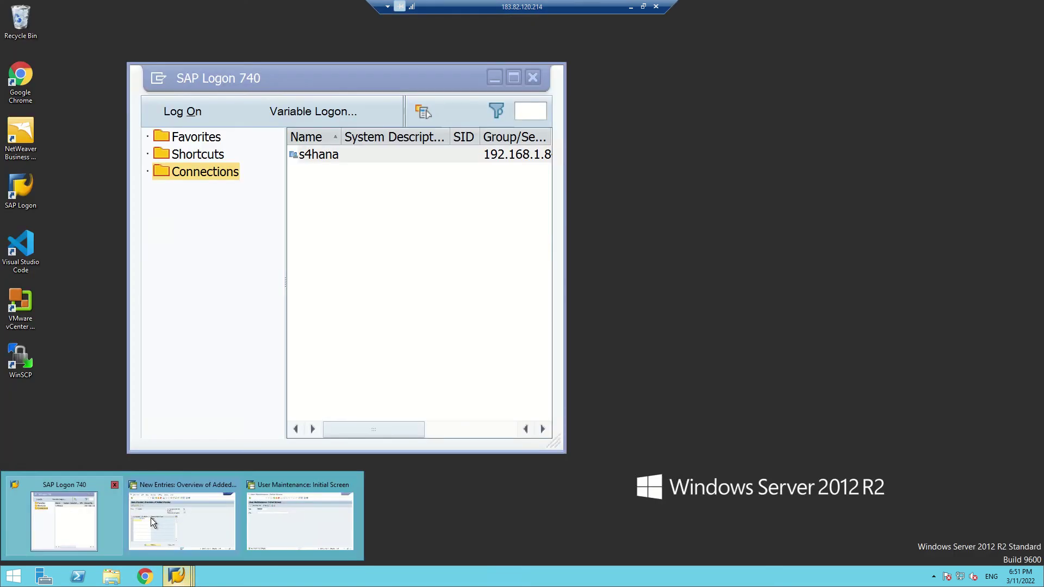
{"action": "left_click", "coordinate": [151, 518]}
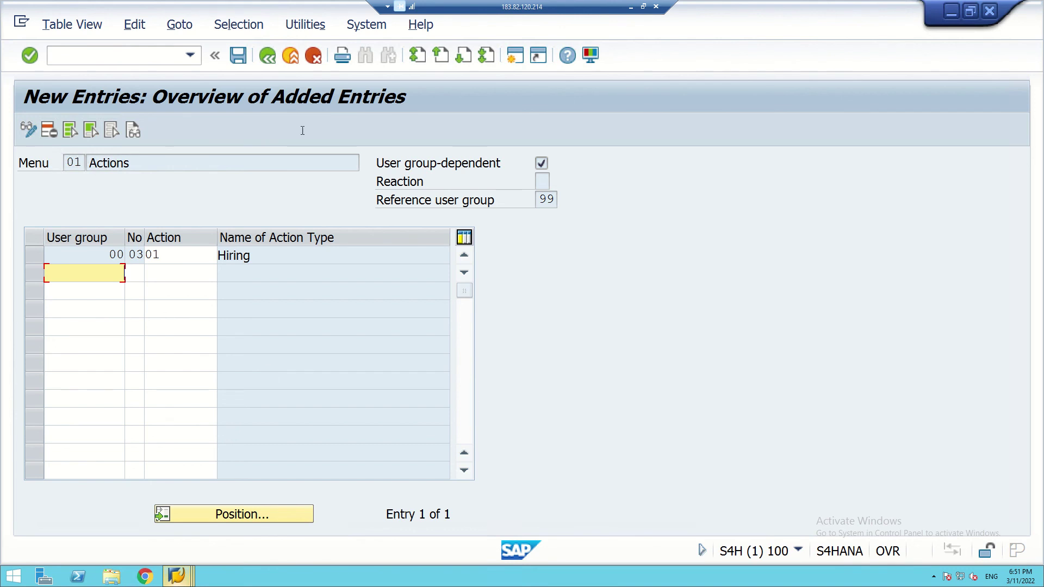
Open Personnel Actions with transaction PA40 in a new session.
{"action": "left_click", "coordinate": [516, 56]}
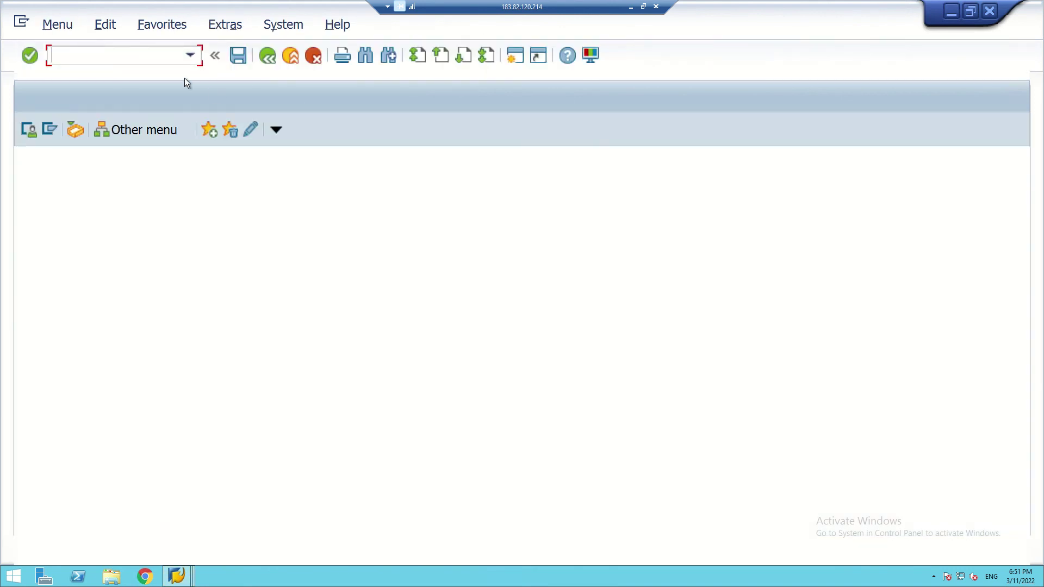
{"action": "type", "text": "PA"}
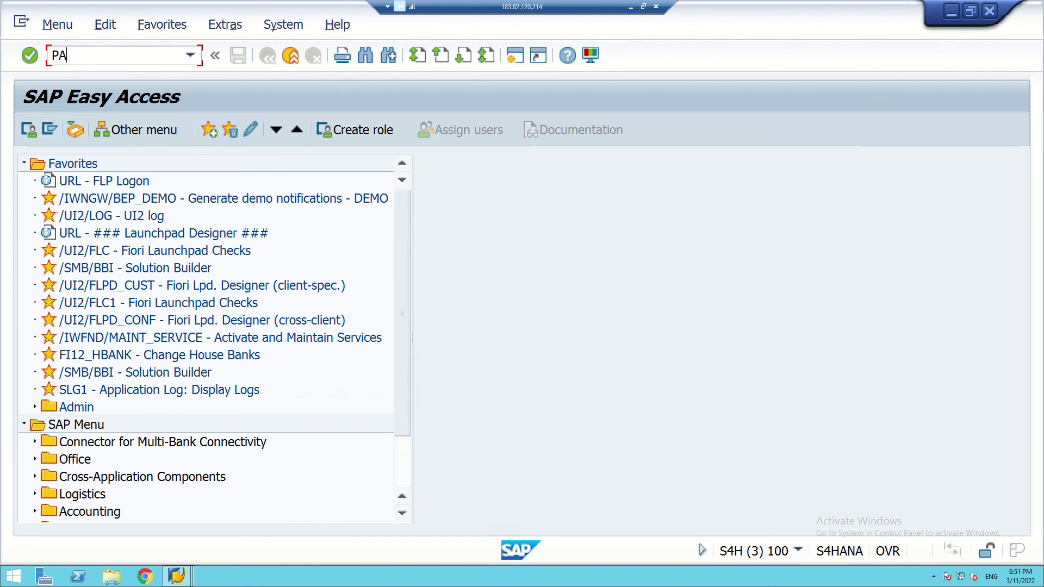
{"action": "type", "text": "40"}
{"action": "key", "text": "Return"}
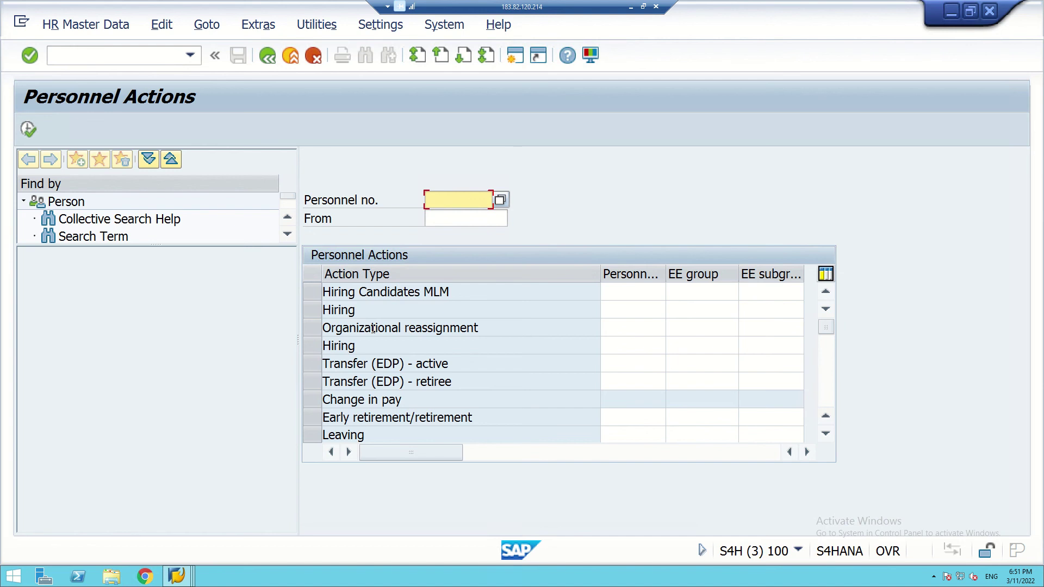
Examine the list of action types in Personnel Actions for the Hiring action added to the menu.
{"action": "scroll", "coordinate": [375, 335], "scroll_direction": "down", "scroll_amount": 4}
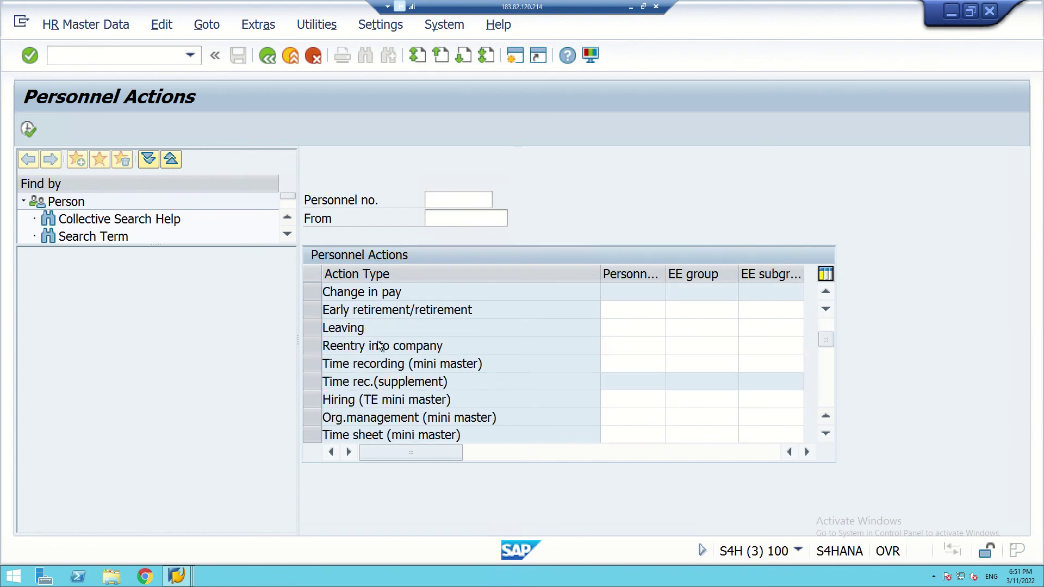
{"action": "scroll", "coordinate": [379, 342], "scroll_direction": "down", "scroll_amount": 7}
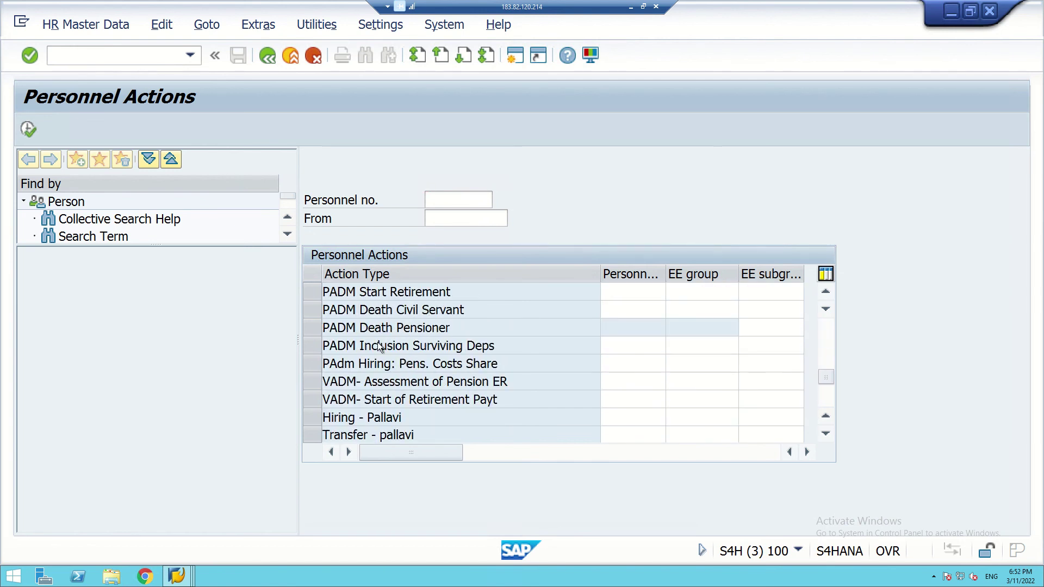
{"action": "scroll", "coordinate": [379, 346], "scroll_direction": "down", "scroll_amount": 1}
{"action": "scroll", "coordinate": [378, 341], "scroll_direction": "up", "scroll_amount": 2}
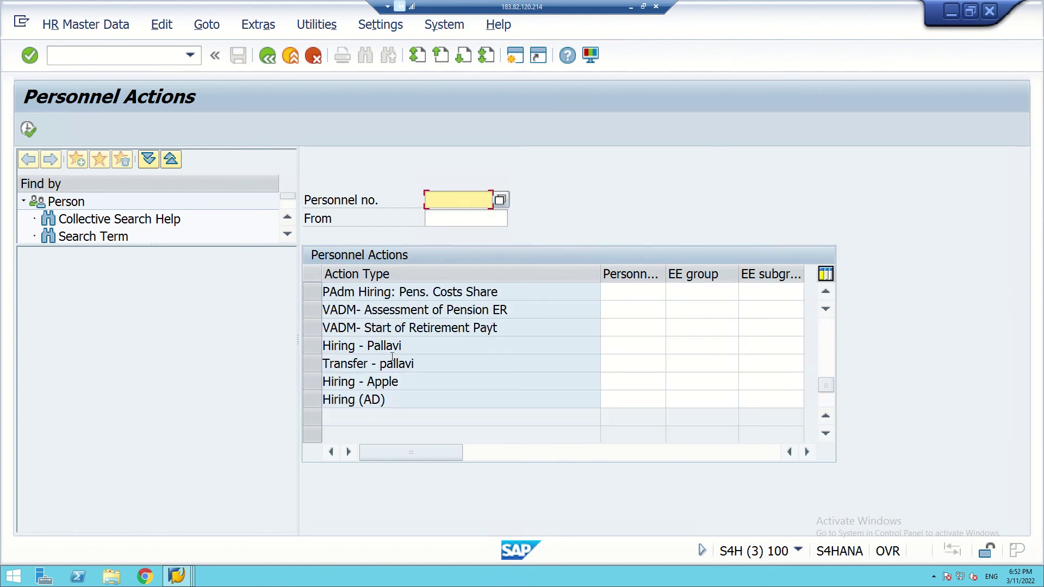
{"action": "scroll", "coordinate": [400, 366], "scroll_direction": "up", "scroll_amount": 1}
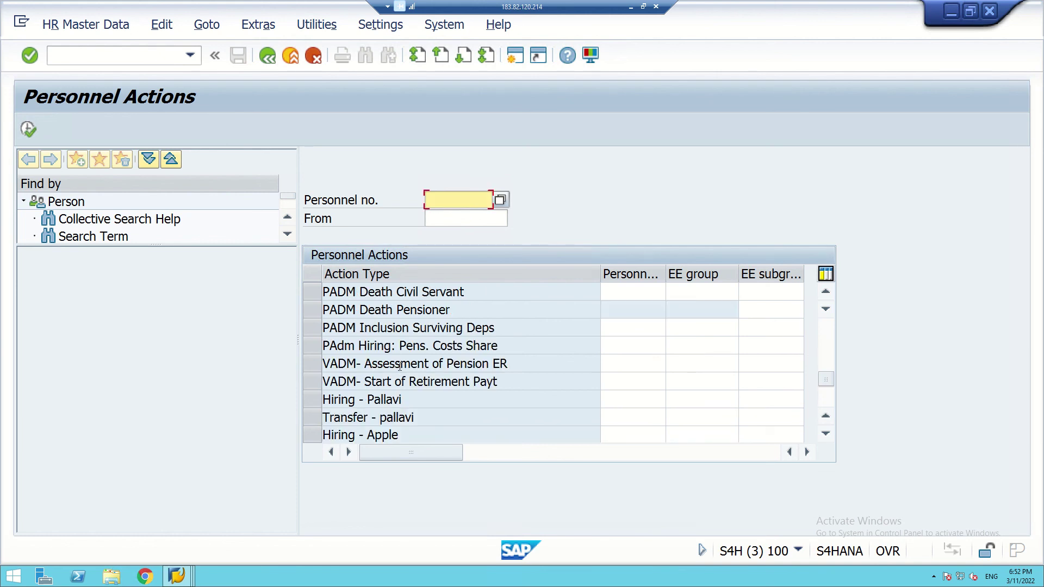
{"action": "scroll", "coordinate": [400, 366], "scroll_direction": "up", "scroll_amount": 1}
{"action": "scroll", "coordinate": [400, 366], "scroll_direction": "up", "scroll_amount": 3}
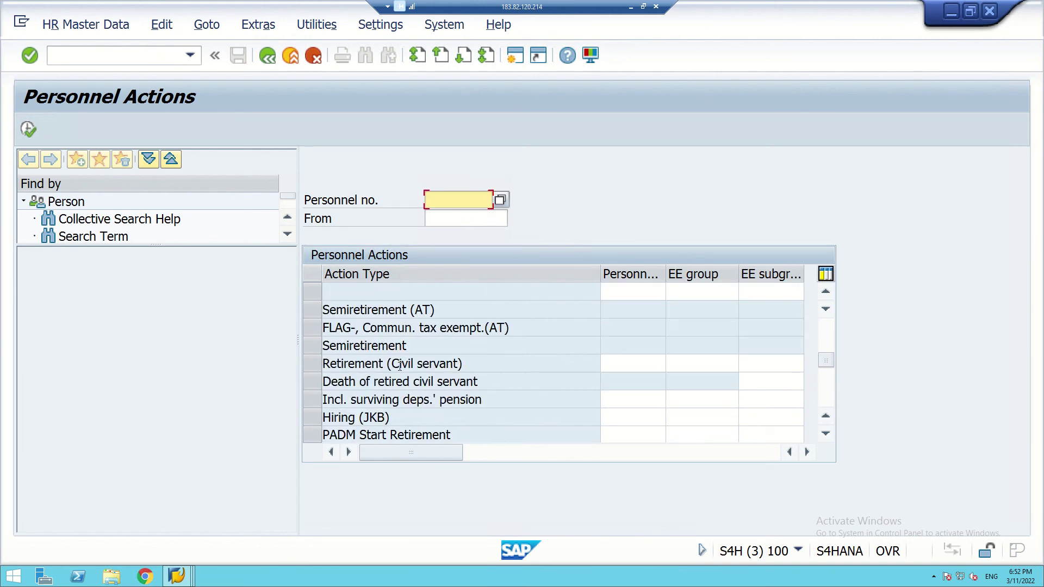
{"action": "scroll", "coordinate": [399, 367], "scroll_direction": "up", "scroll_amount": 2}
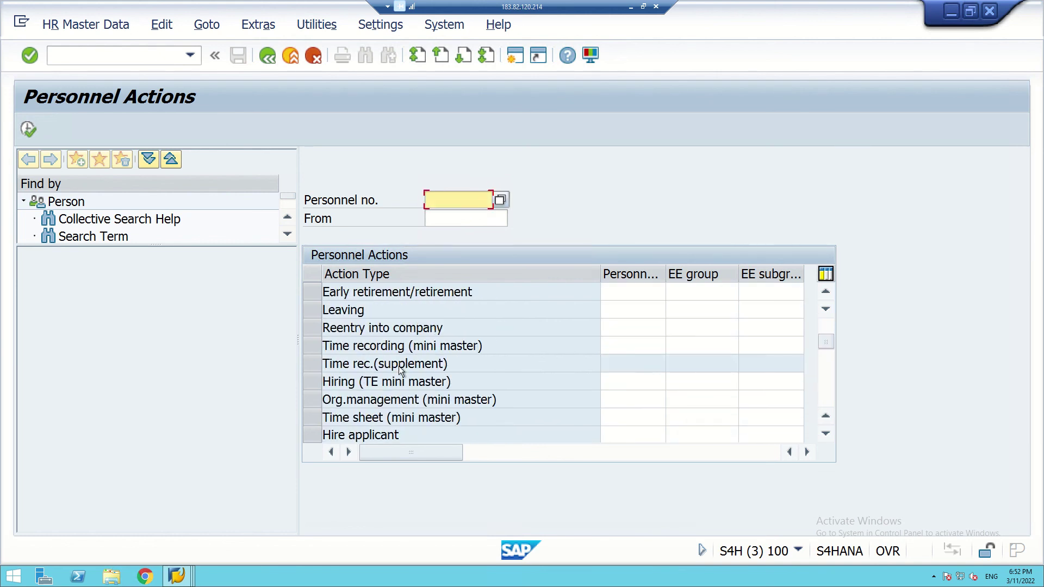
Start the Hiring action listed directly below Hiring Candidates MLM in Personnel Actions.
{"action": "scroll", "coordinate": [399, 367], "scroll_direction": "up", "scroll_amount": 2}
{"action": "scroll", "coordinate": [400, 365], "scroll_direction": "up", "scroll_amount": 1}
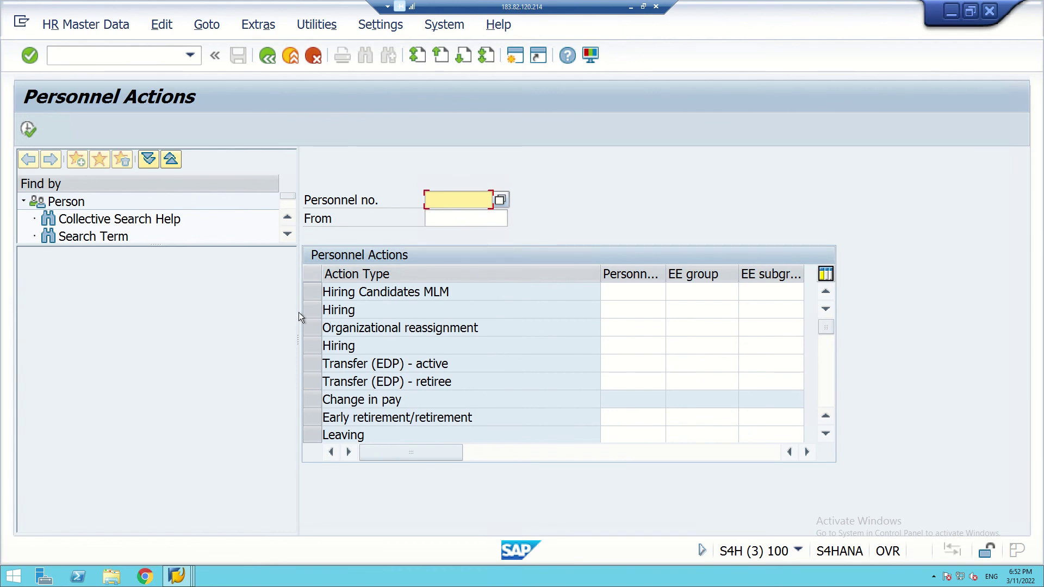
{"action": "left_click", "coordinate": [315, 310]}
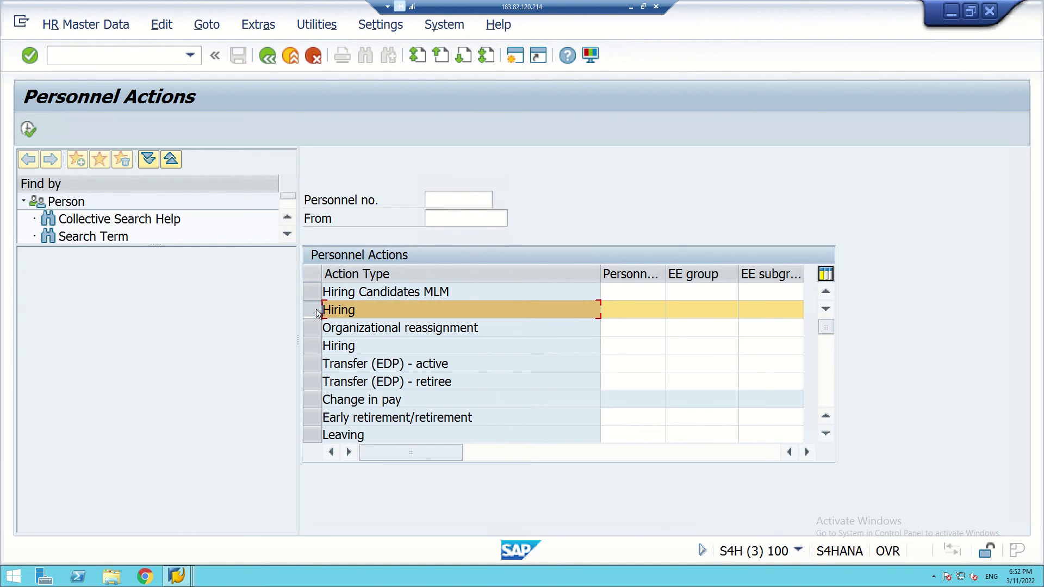
{"action": "mouse_move", "coordinate": [447, 10]}
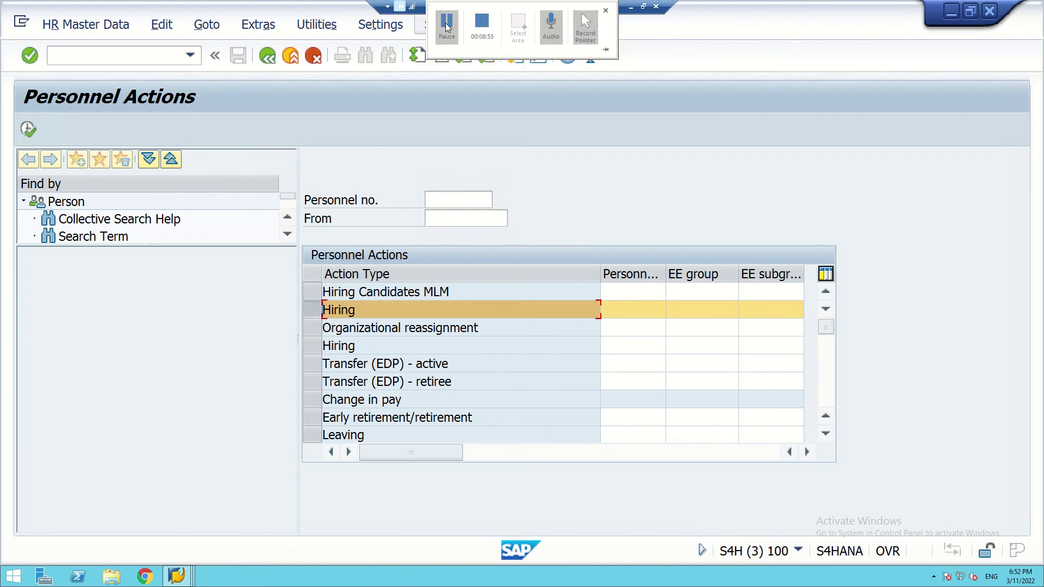
{"action": "left_click", "coordinate": [22, 126]}
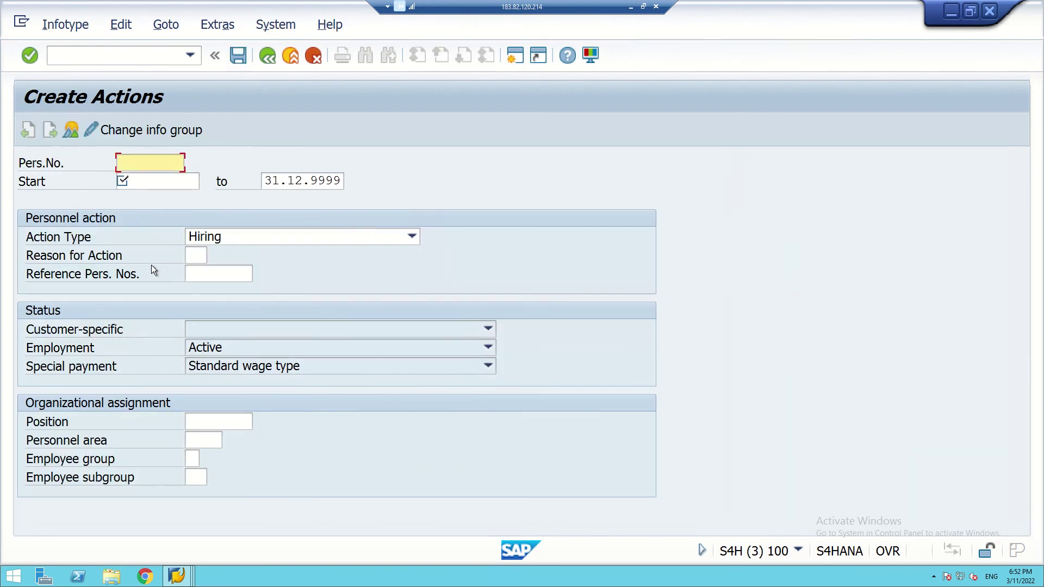
Set the start date of the hiring action to 01.03.2022.
{"action": "left_click", "coordinate": [142, 181]}
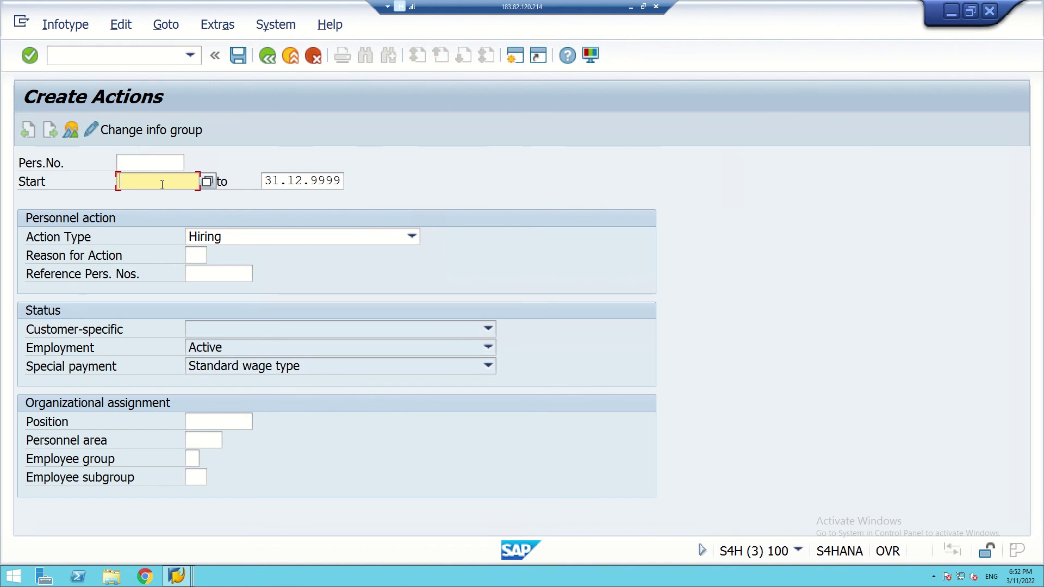
{"action": "type", "text": "01."}
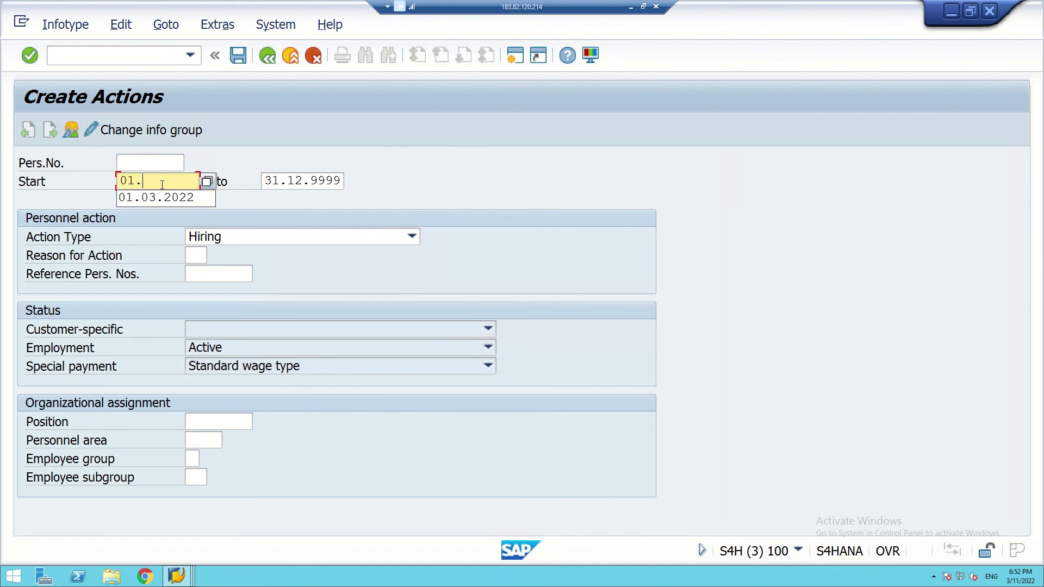
{"action": "type", "text": "03."}
{"action": "left_click", "coordinate": [158, 196]}
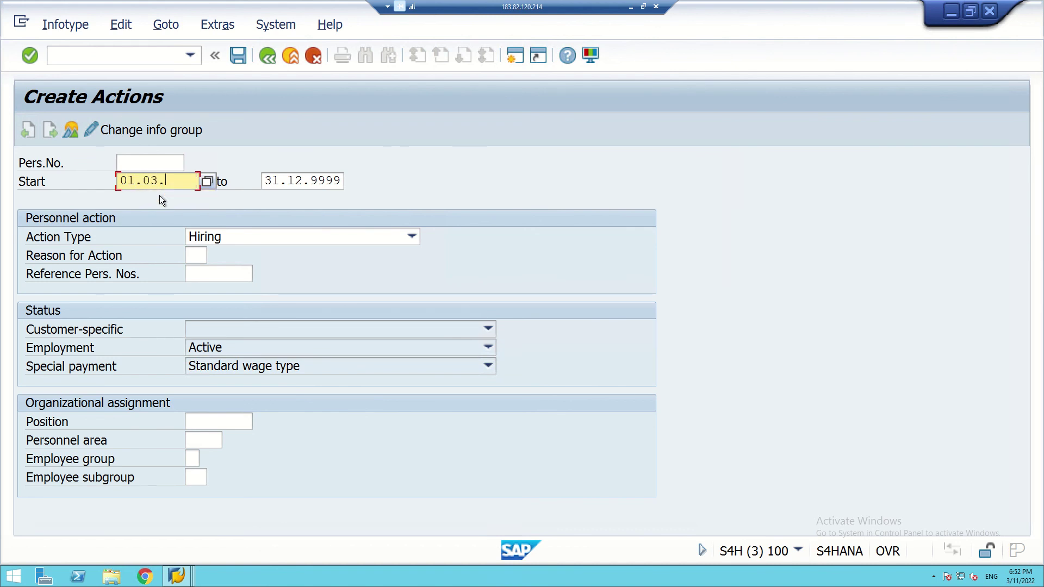
Choose 01 Expansion as the reason for the hiring action from its possible entries.
{"action": "left_click", "coordinate": [198, 255]}
{"action": "left_click", "coordinate": [214, 255]}
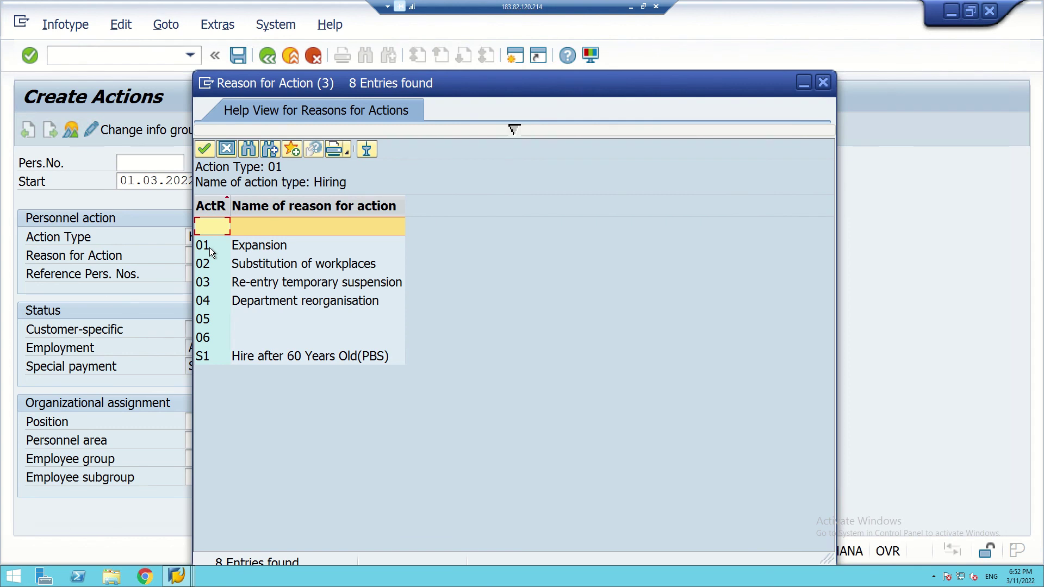
{"action": "double_click", "coordinate": [208, 247]}
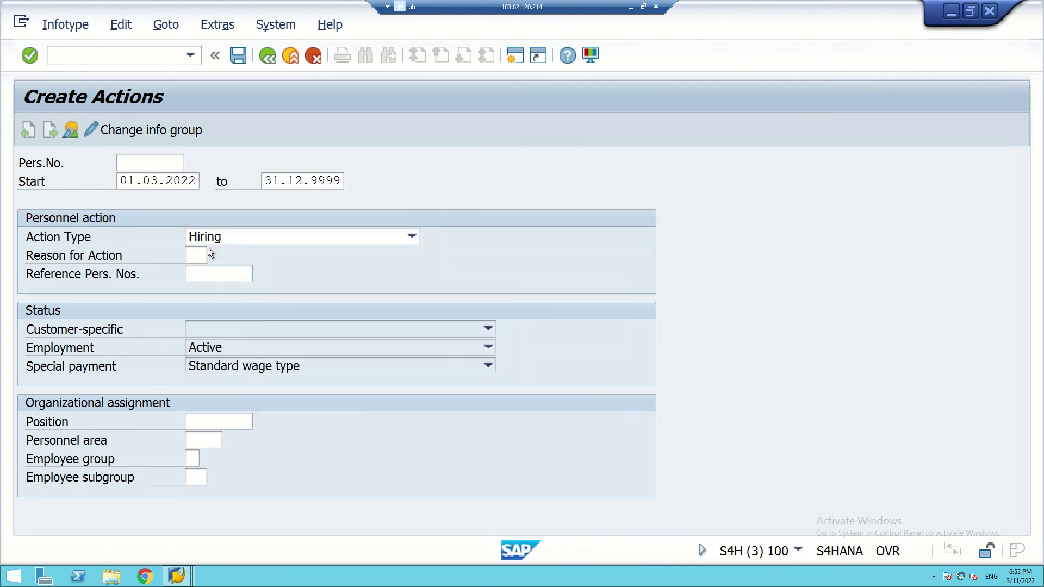
{"action": "left_click", "coordinate": [189, 274]}
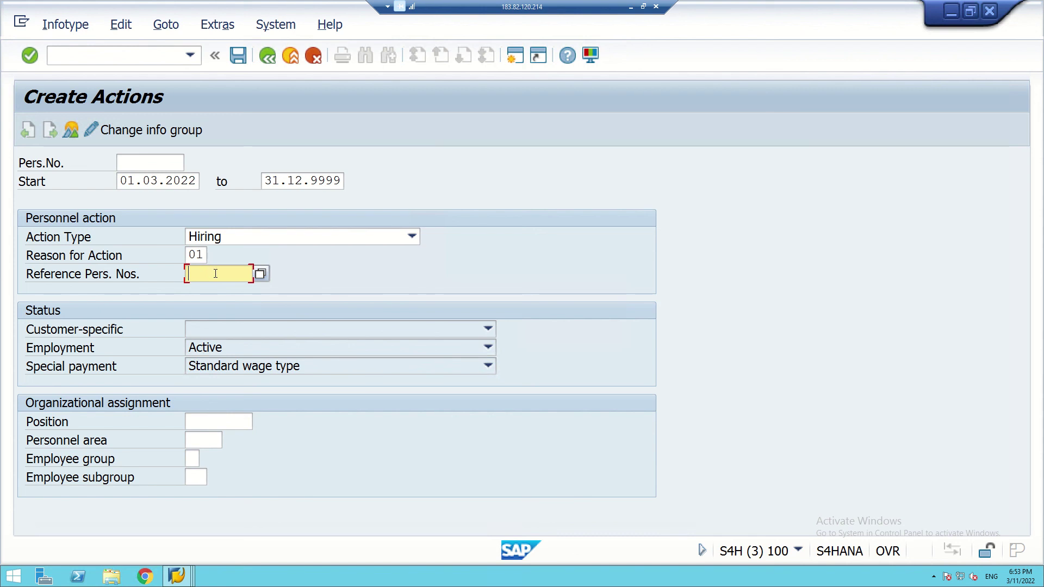
Switch to the SAP Tutorial folder in File Explorer and open the PRESENTATION workbook in Excel.
{"action": "left_click", "coordinate": [204, 424]}
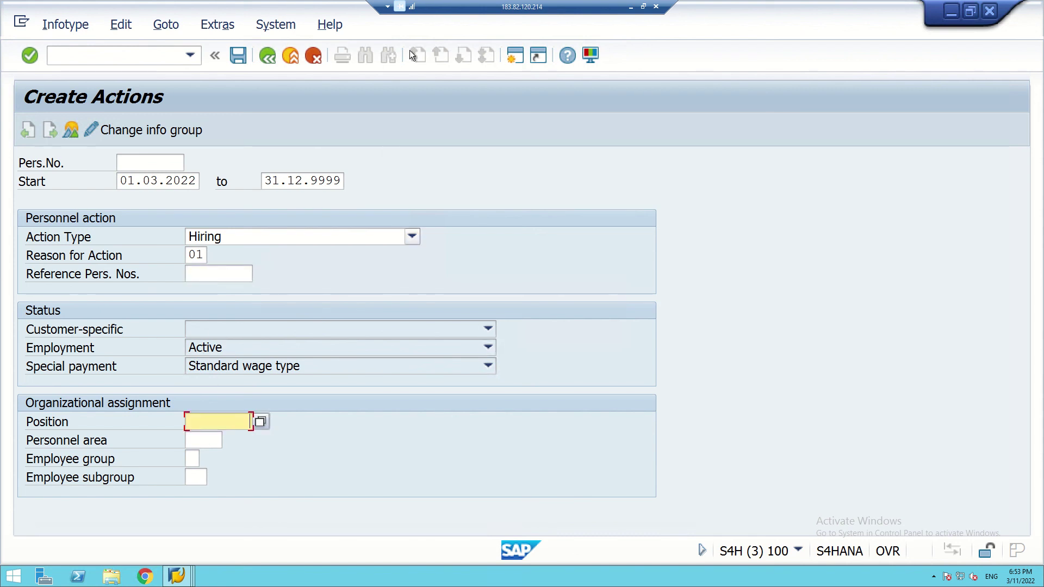
{"action": "mouse_move", "coordinate": [474, 8]}
{"action": "left_click", "coordinate": [631, 6]}
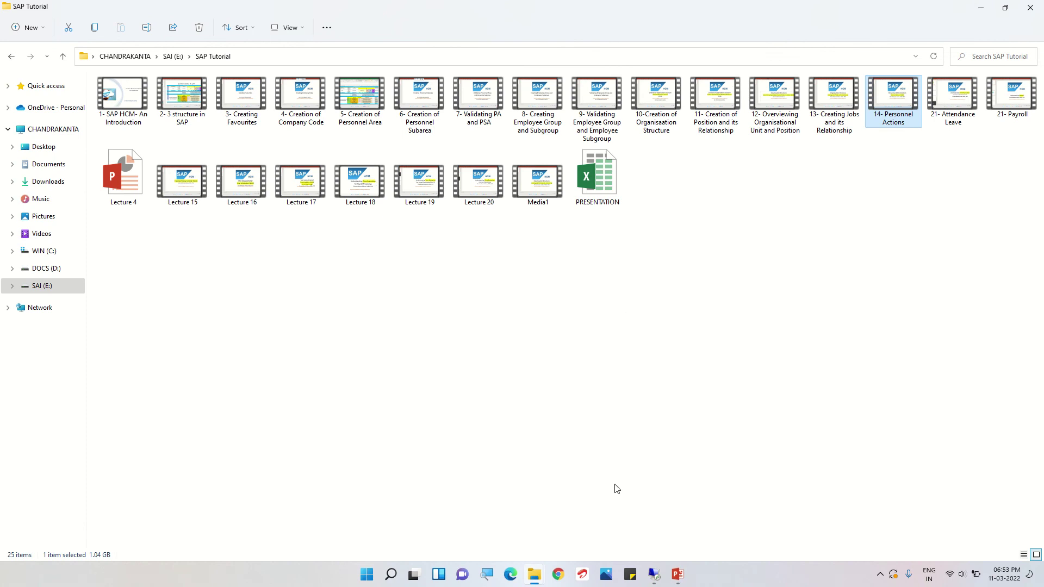
{"action": "double_click", "coordinate": [609, 185]}
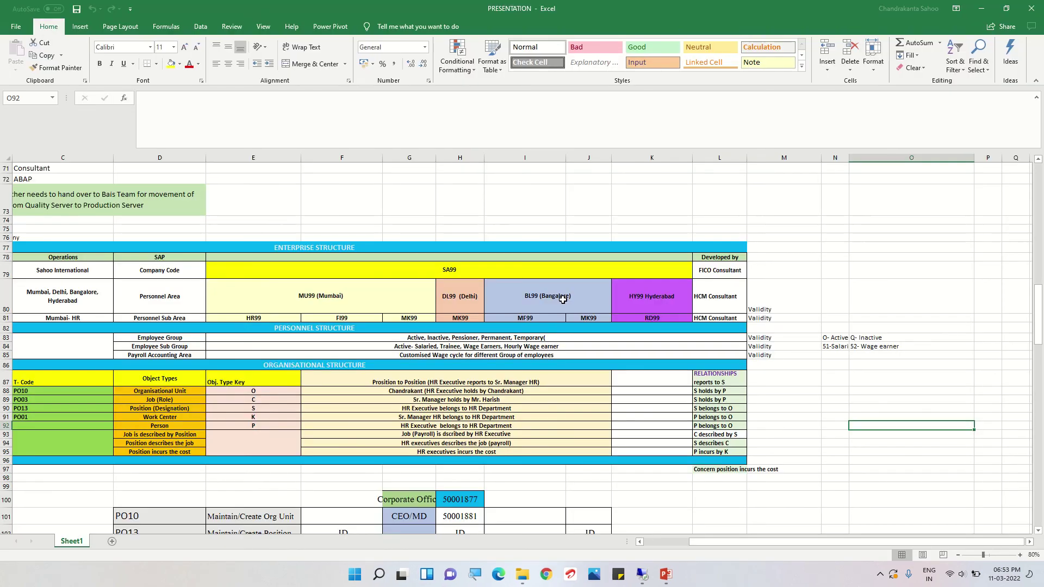
Look up the Manager-HR position ID in the workbook and enter 50001888 as the position in SAP Create Actions.
{"action": "scroll", "coordinate": [576, 300], "scroll_direction": "down", "scroll_amount": 6}
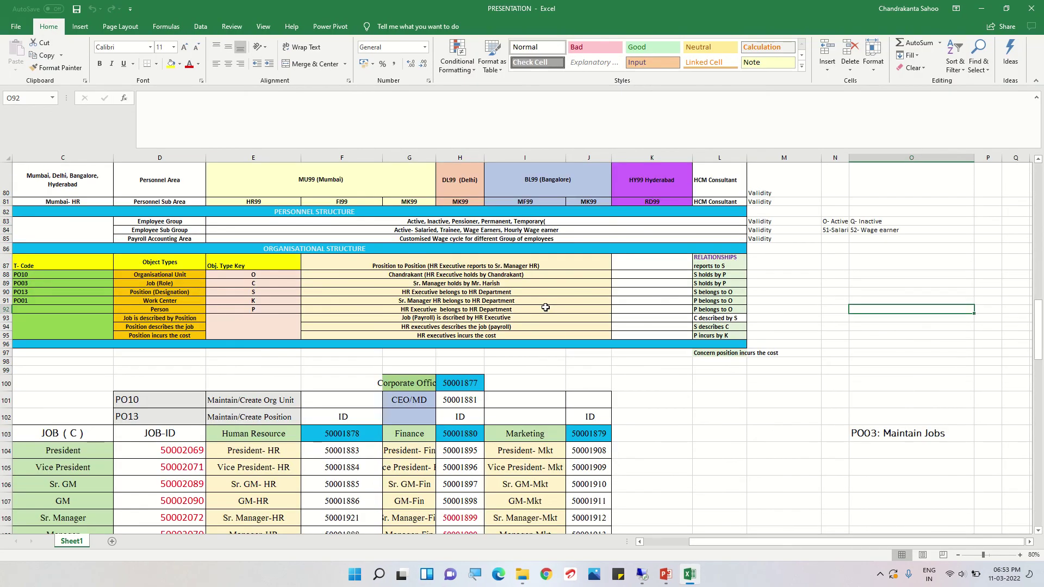
{"action": "scroll", "coordinate": [554, 314], "scroll_direction": "down", "scroll_amount": 1}
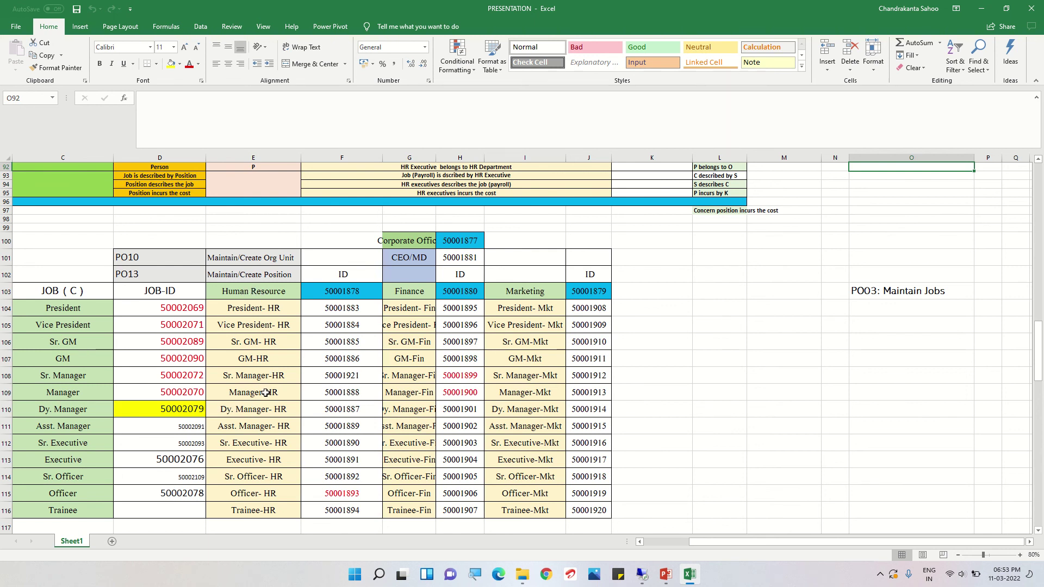
{"action": "left_click", "coordinate": [356, 392]}
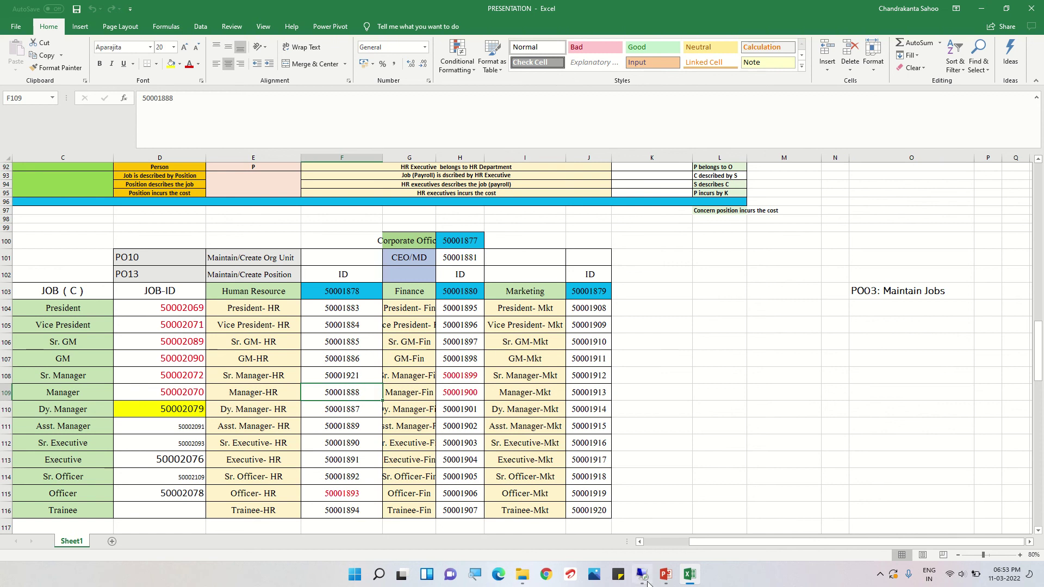
{"action": "left_click", "coordinate": [650, 580]}
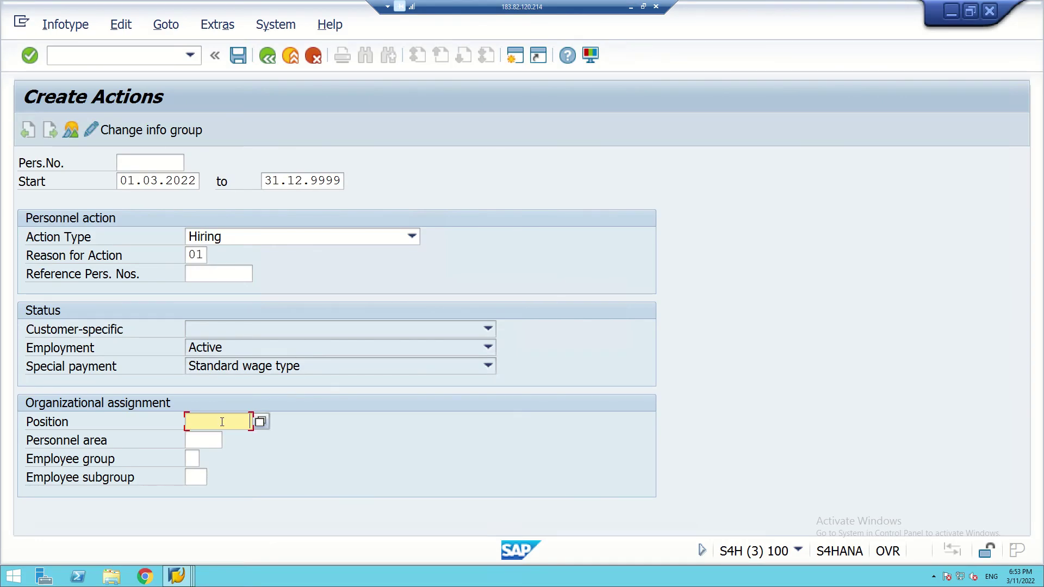
{"action": "type", "text": "50001888"}
Look through the possible entries for the personnel area and close the list without choosing one.
{"action": "left_click", "coordinate": [209, 442]}
{"action": "left_click", "coordinate": [230, 441]}
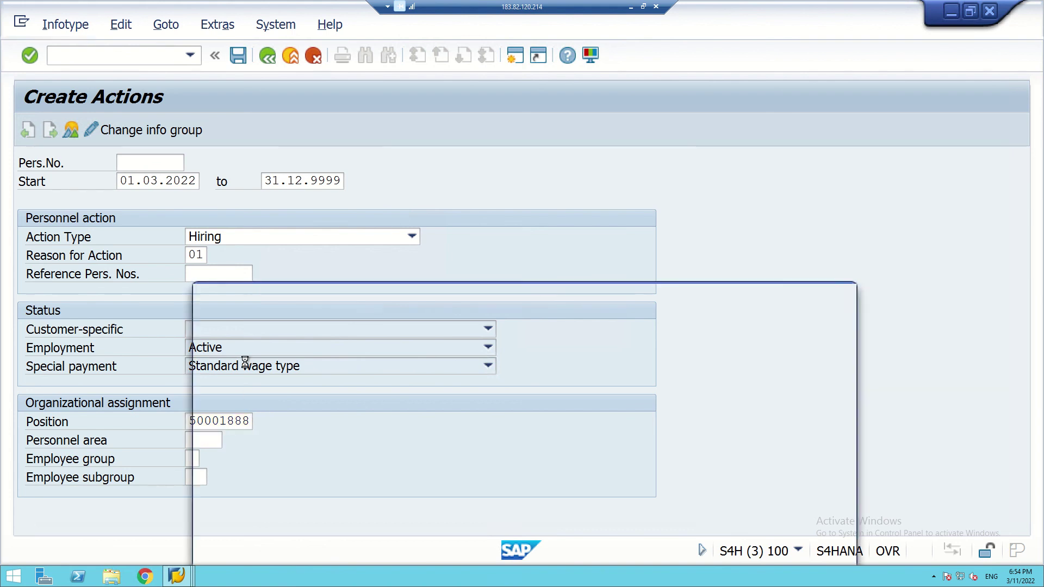
{"action": "scroll", "coordinate": [256, 324], "scroll_direction": "down", "scroll_amount": 18}
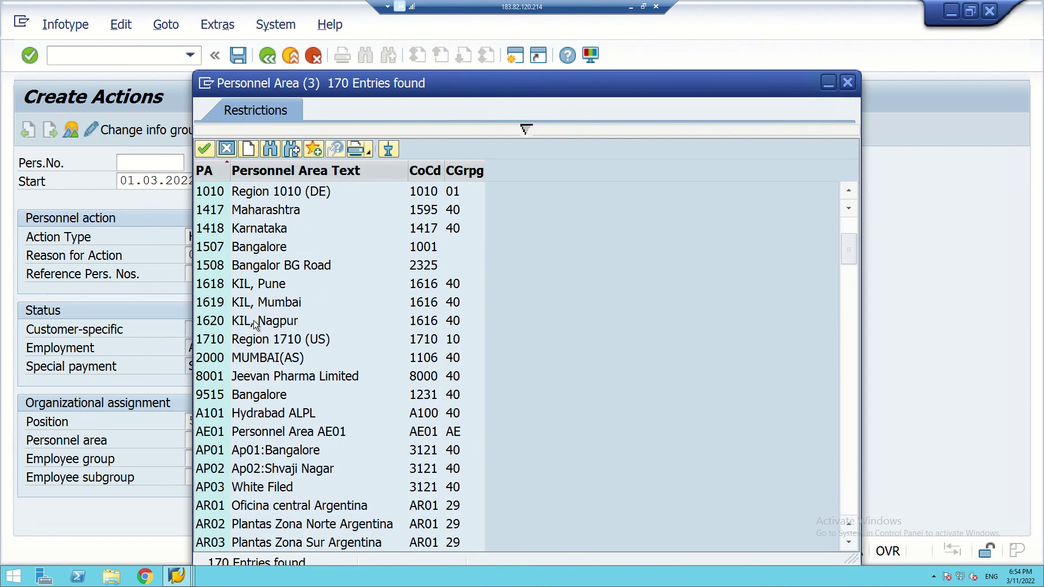
{"action": "scroll", "coordinate": [256, 325], "scroll_direction": "down", "scroll_amount": 20}
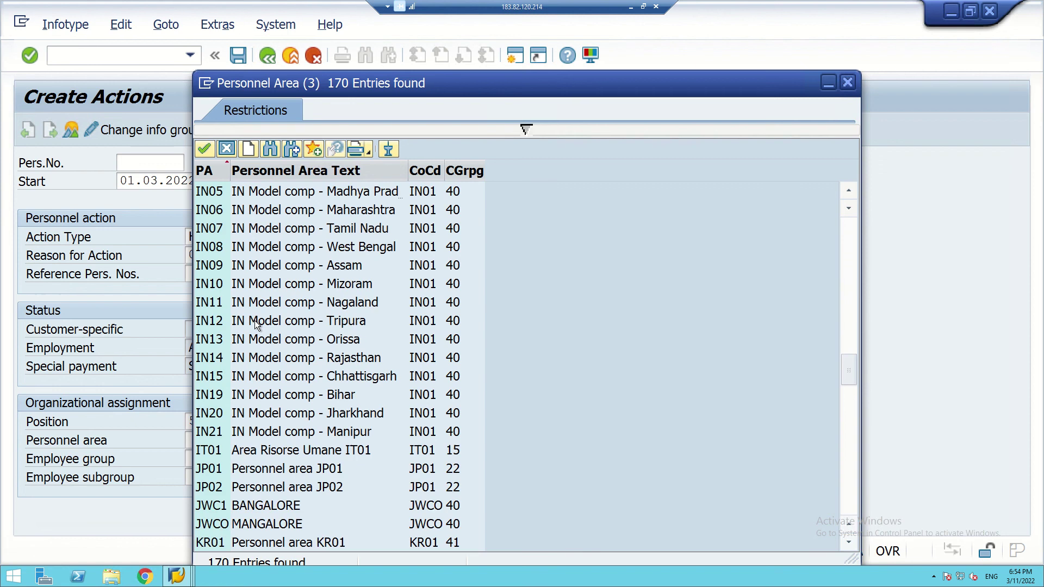
{"action": "scroll", "coordinate": [263, 324], "scroll_direction": "down", "scroll_amount": 5}
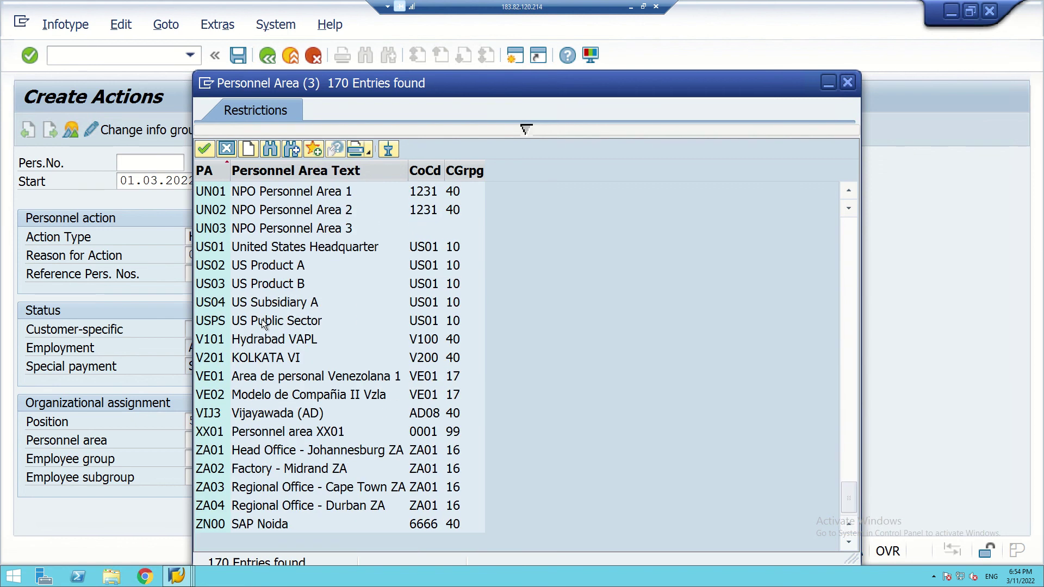
{"action": "mouse_move", "coordinate": [445, 7]}
{"action": "left_click", "coordinate": [848, 82]}
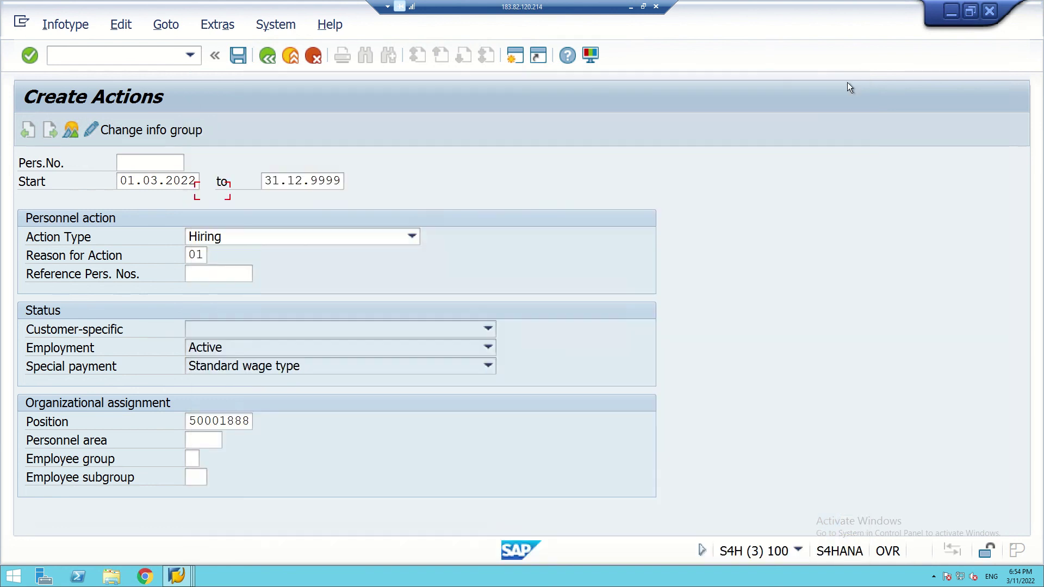
Check the personnel area codes in the Enterprise Structure table of the PRESENTATION workbook in Excel.
{"action": "left_click", "coordinate": [631, 7]}
{"action": "scroll", "coordinate": [534, 462], "scroll_direction": "up", "scroll_amount": 5}
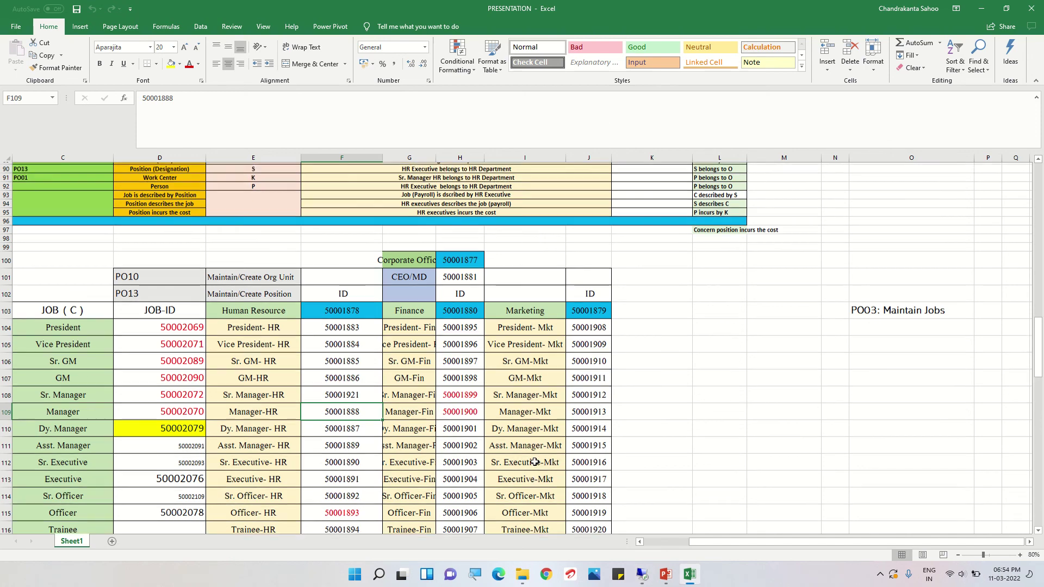
{"action": "scroll", "coordinate": [535, 462], "scroll_direction": "up", "scroll_amount": 1}
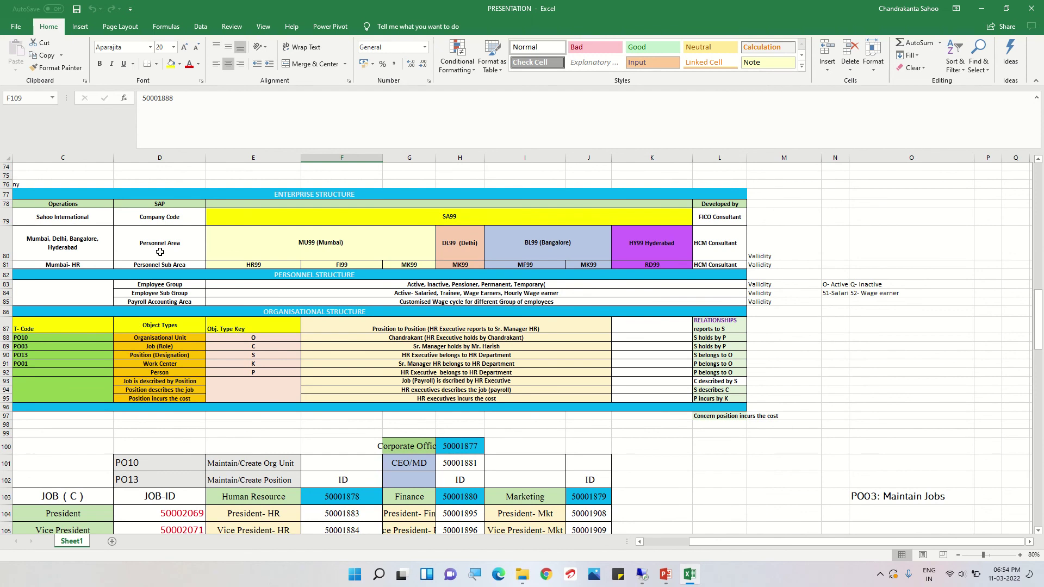
{"action": "mouse_move", "coordinate": [1041, 18]}
{"action": "left_click", "coordinate": [646, 581]}
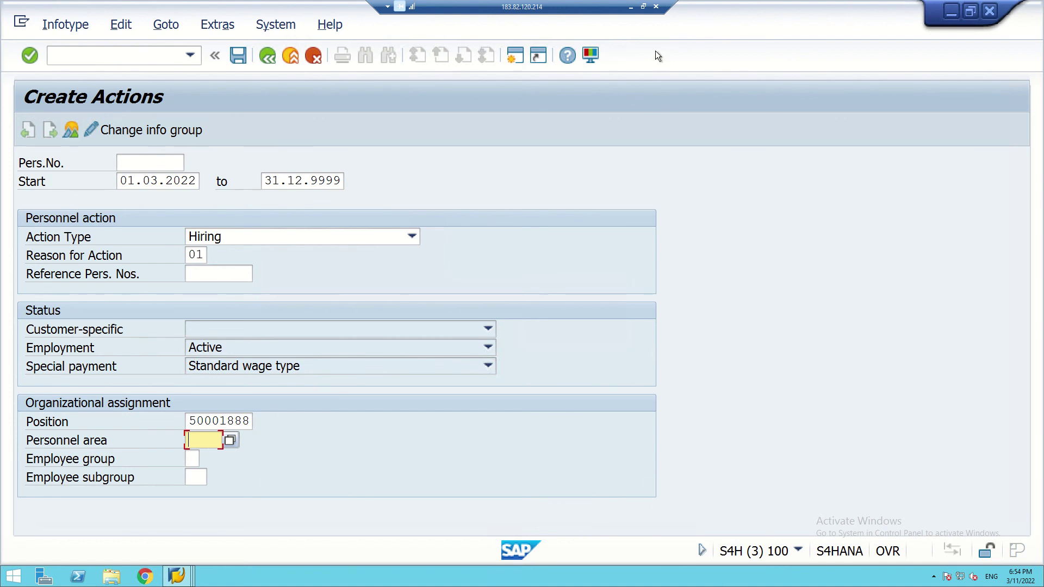
{"action": "left_click", "coordinate": [631, 6]}
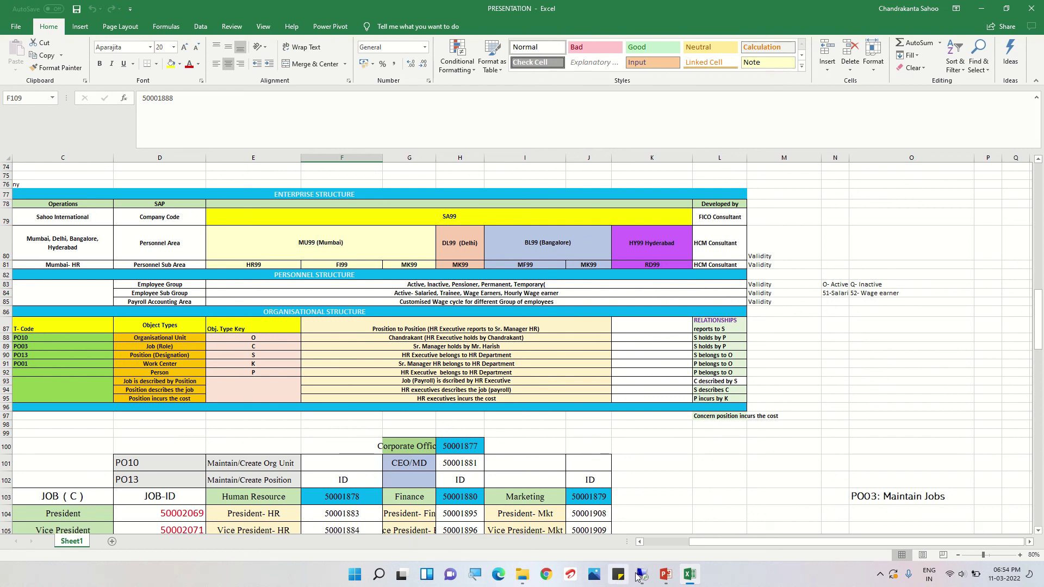
Return to SAP and set the personnel area of the hiring action to MU99.
{"action": "left_click", "coordinate": [640, 575]}
{"action": "left_click", "coordinate": [210, 439]}
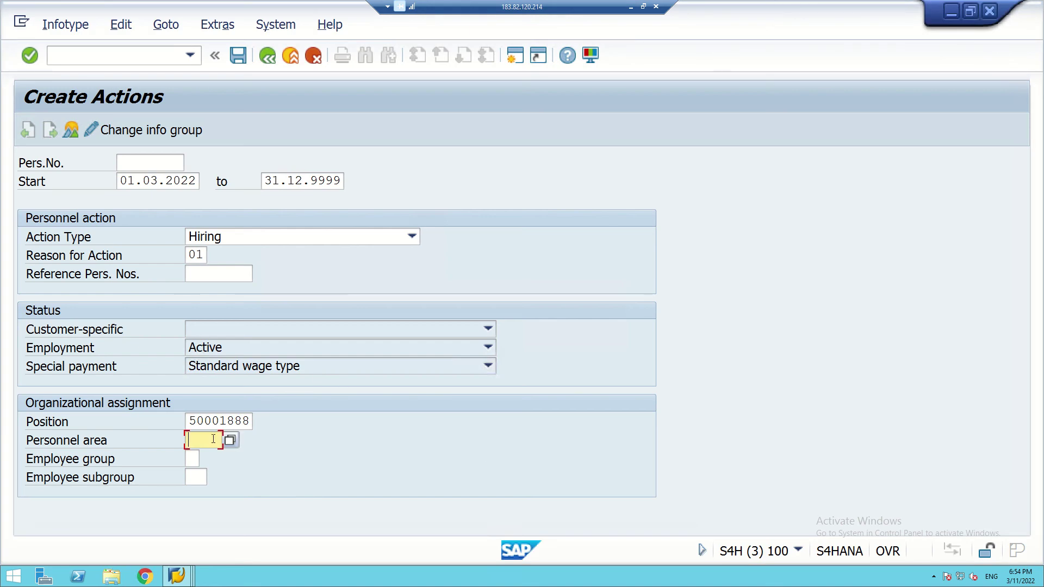
{"action": "type", "text": "MU"}
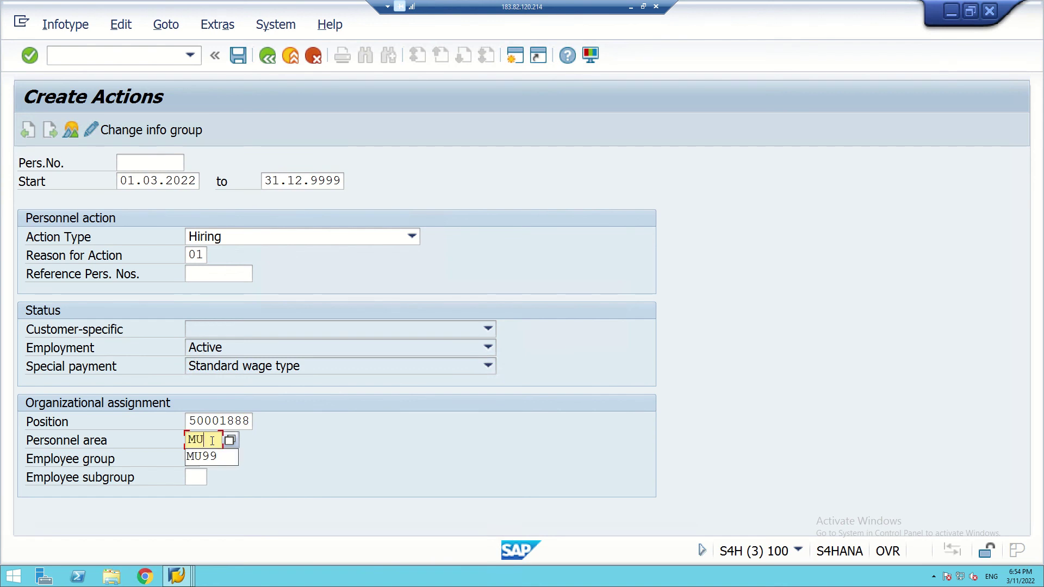
{"action": "type", "text": "99"}
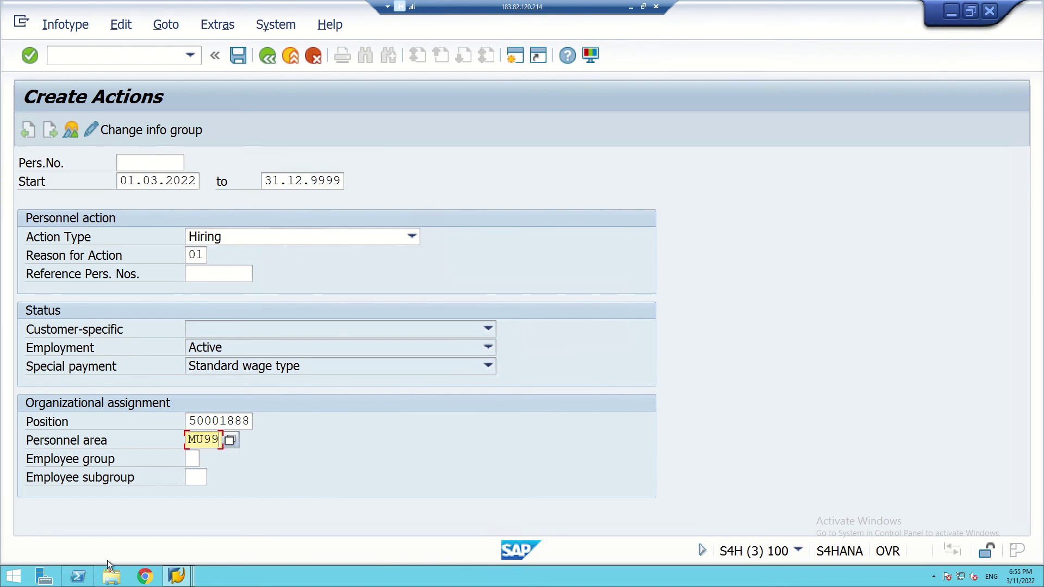
Check the employee group and subgroup codes in the PRESENTATION workbook in Excel and return to SAP's Employee group field.
{"action": "left_click", "coordinate": [193, 461]}
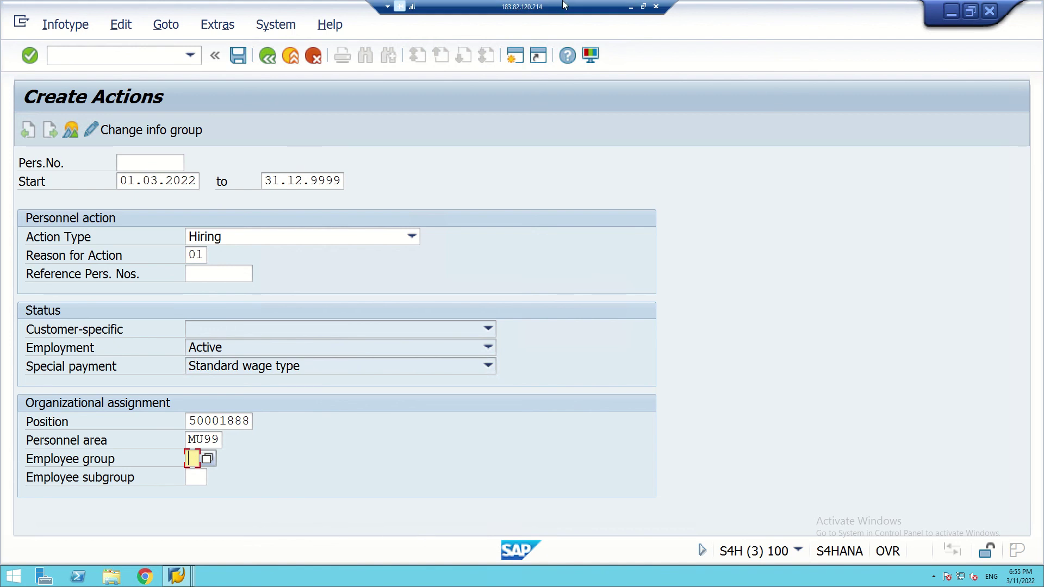
{"action": "left_click", "coordinate": [631, 6]}
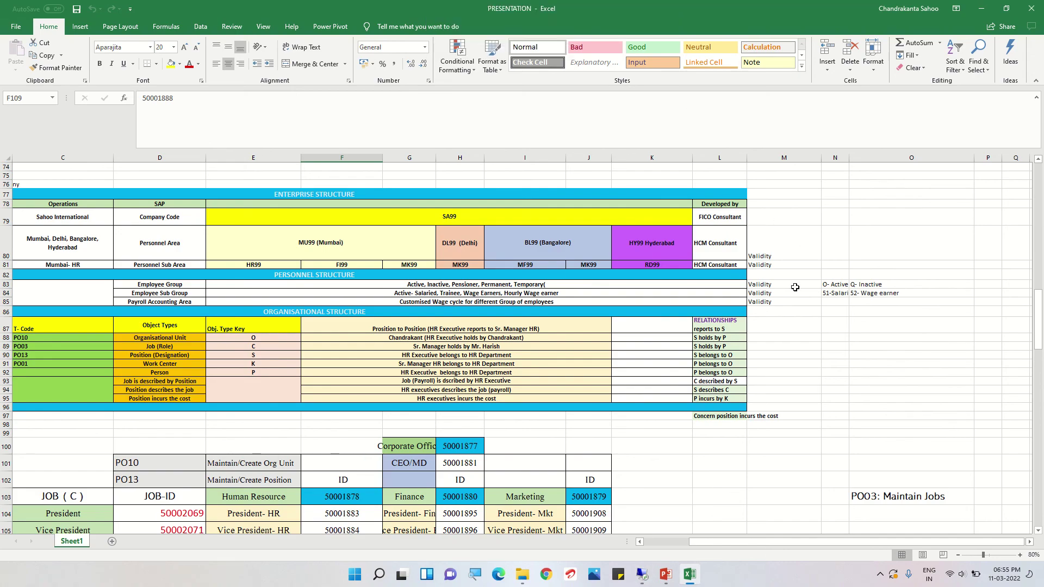
{"action": "left_click", "coordinate": [749, 397]}
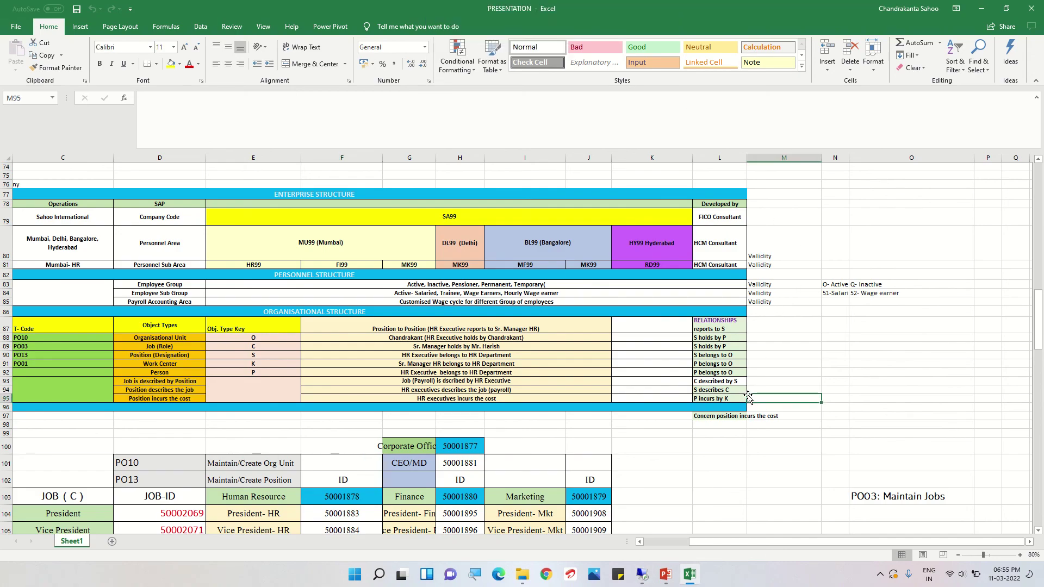
{"action": "scroll", "coordinate": [751, 399], "scroll_direction": "up", "scroll_amount": 2}
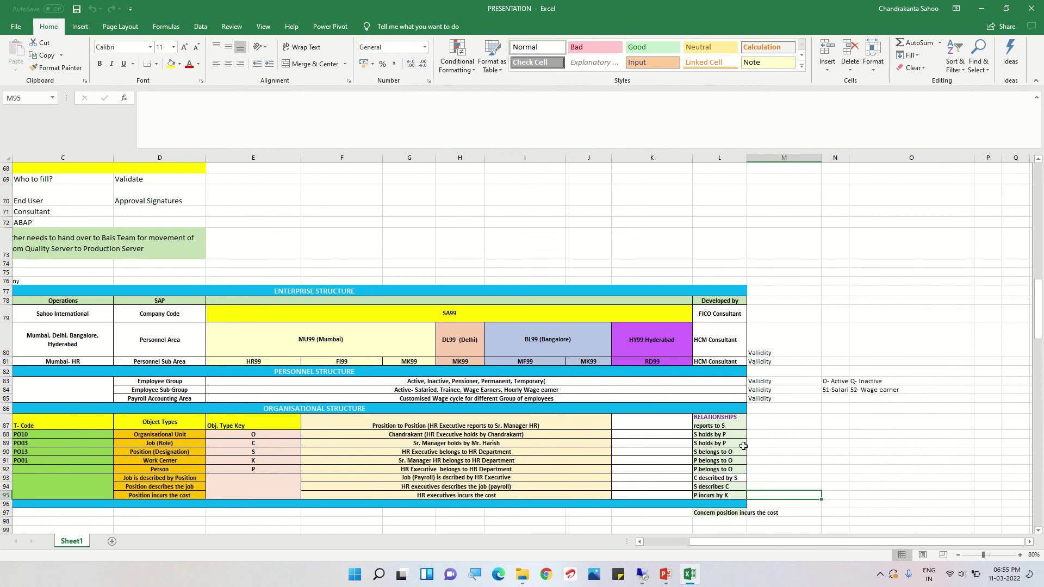
{"action": "scroll", "coordinate": [752, 440], "scroll_direction": "down", "scroll_amount": 2}
{"action": "scroll", "coordinate": [753, 440], "scroll_direction": "down", "scroll_amount": 2}
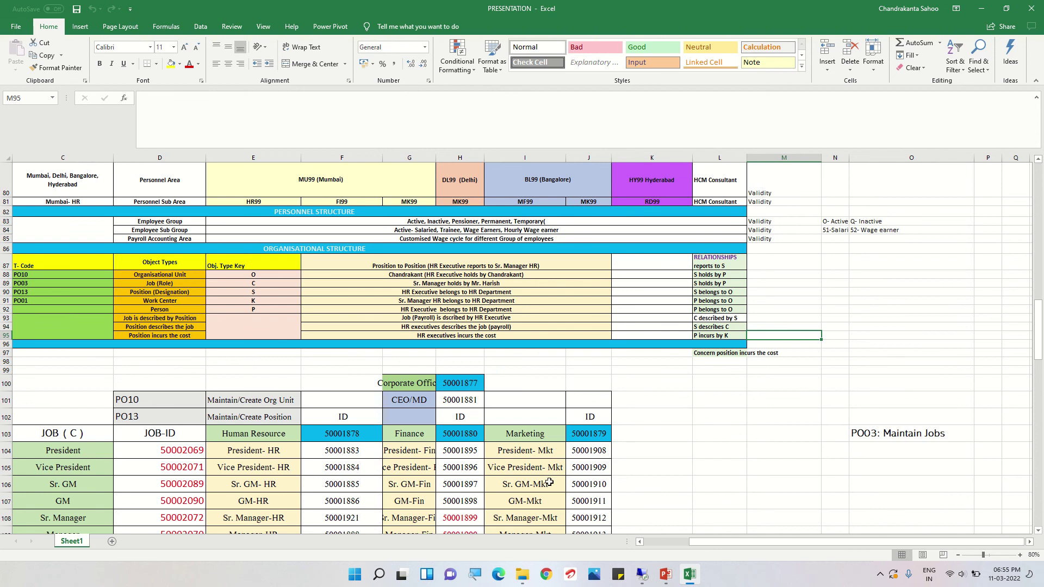
{"action": "left_click", "coordinate": [643, 575]}
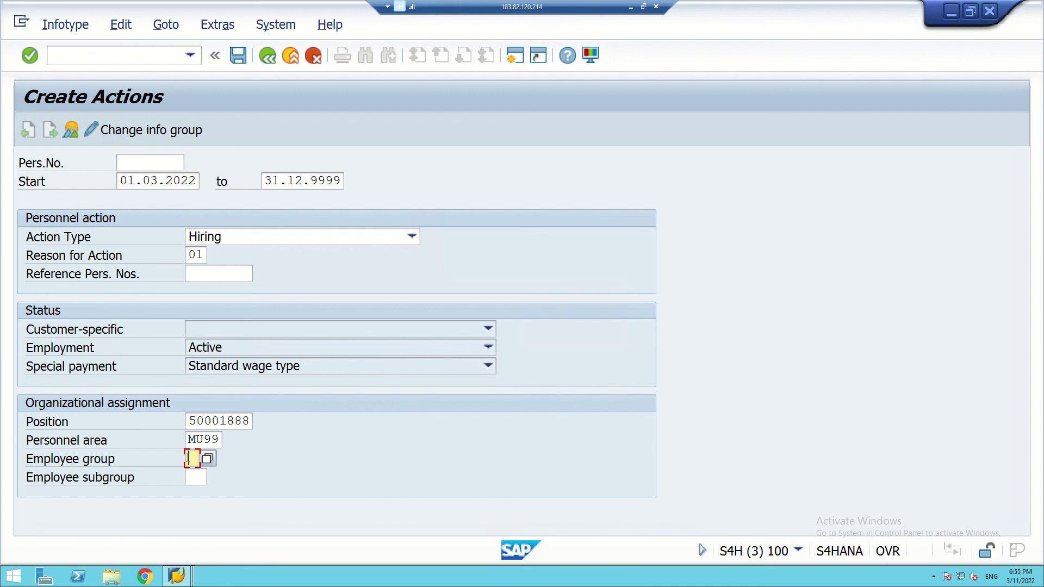
Set the employee group of the hiring action to O and clear the MU entry from the employee subgroup.
{"action": "type", "text": "0"}
{"action": "left_click", "coordinate": [195, 479]}
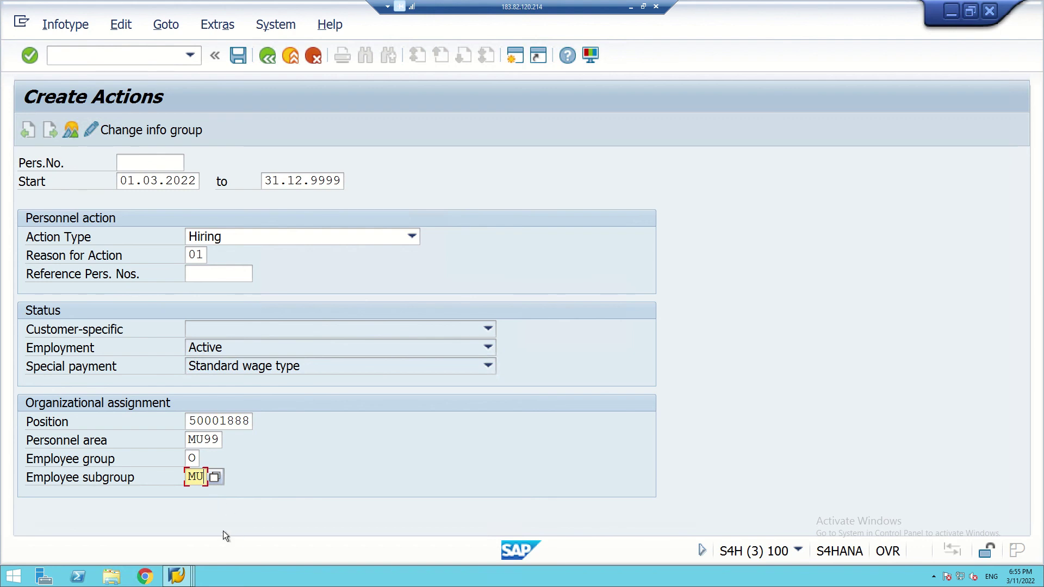
{"action": "key", "text": "BackSpace"}
{"action": "key", "text": "BackSpace"}
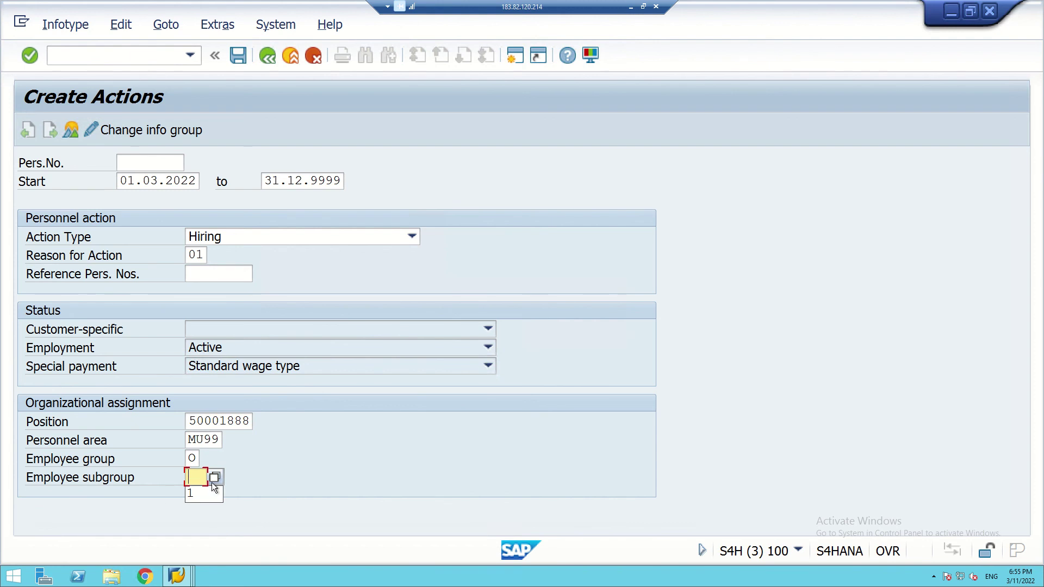
Pick employee subgroup 51 (Salaried) from the possible entries for employee group O and confirm the hiring data.
{"action": "left_click", "coordinate": [214, 478]}
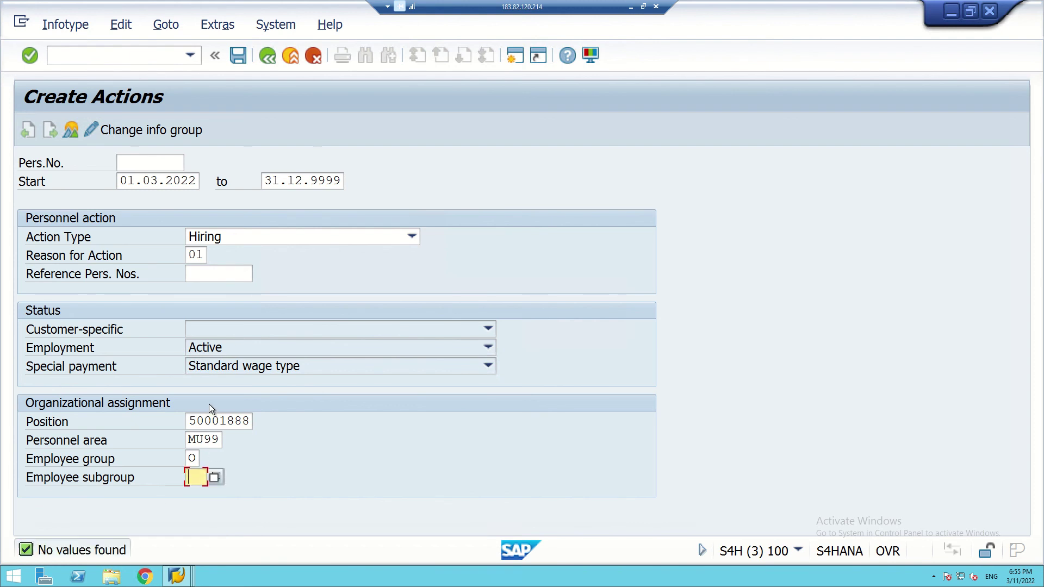
{"action": "left_click", "coordinate": [215, 478]}
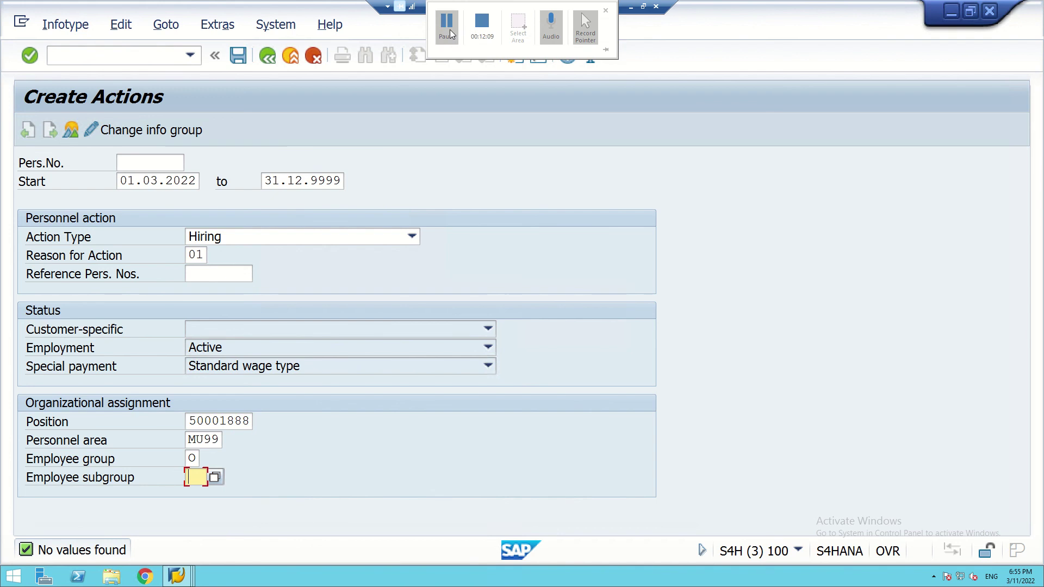
{"action": "left_click", "coordinate": [215, 477]}
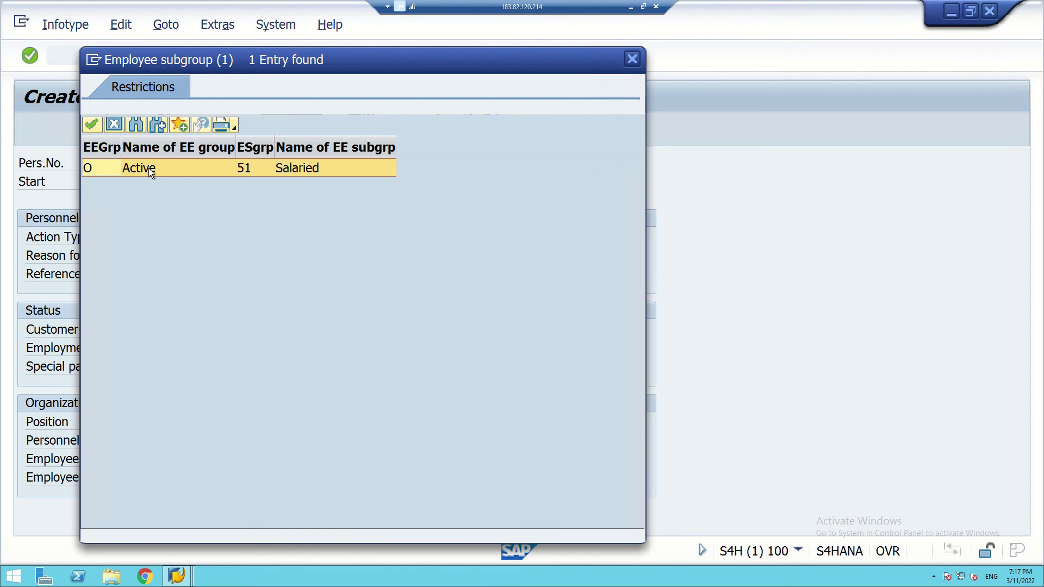
{"action": "double_click", "coordinate": [146, 167]}
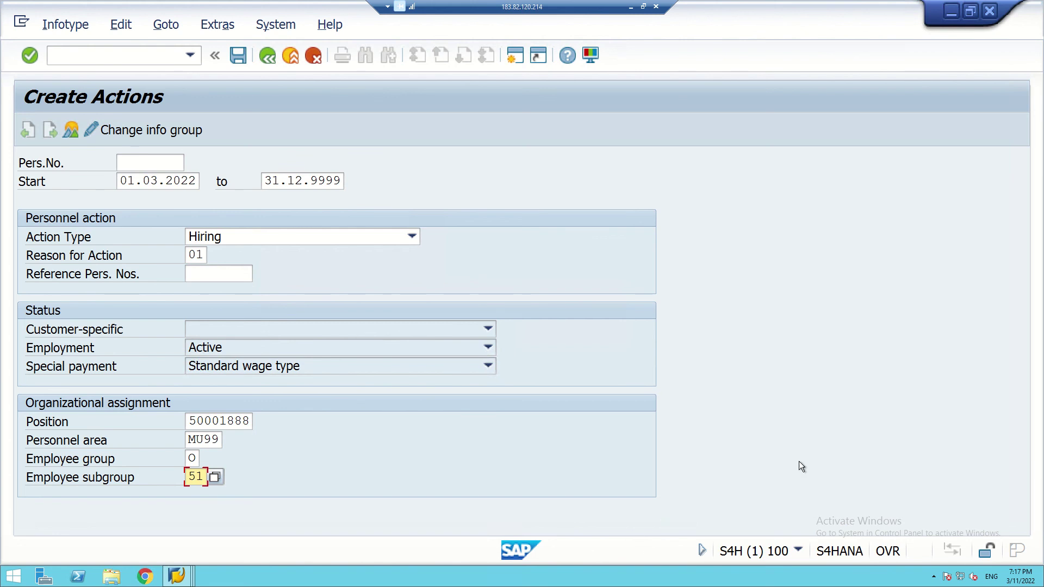
{"action": "key", "text": "Return"}
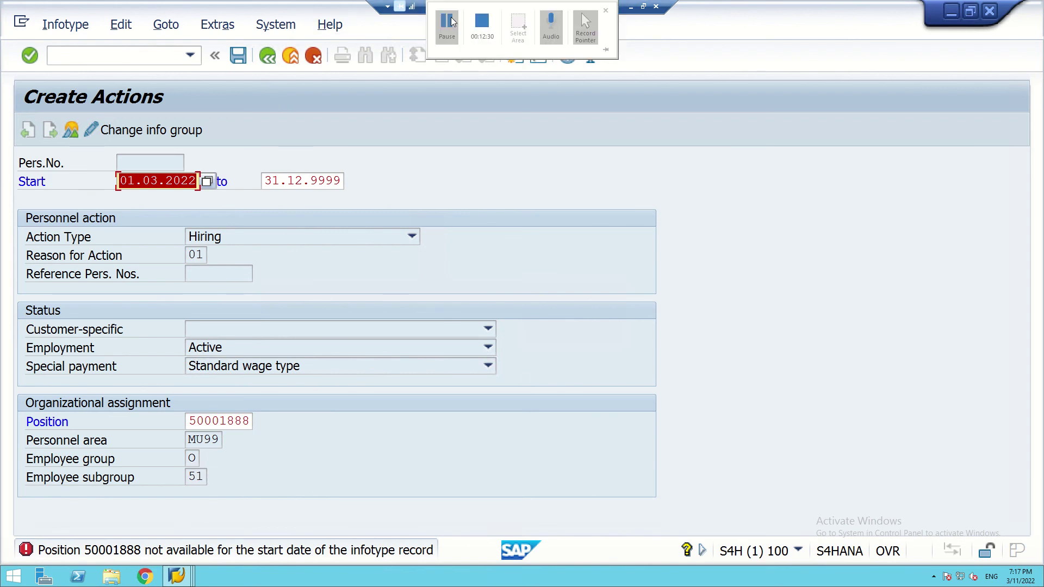
Change the start date of the hiring action to 01.03.2222 and try to save the action.
{"action": "left_click", "coordinate": [452, 21]}
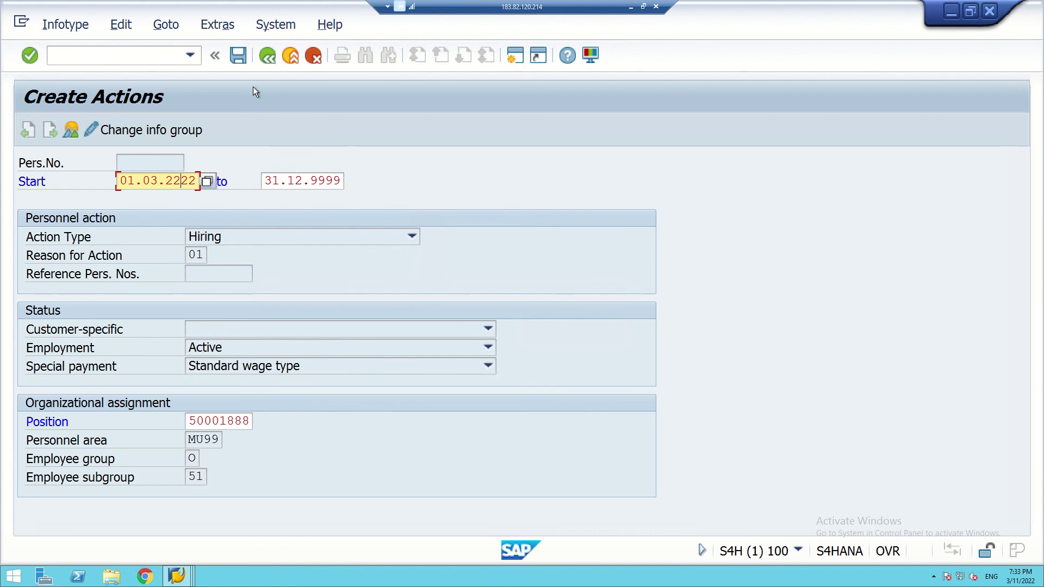
{"action": "left_click", "coordinate": [238, 55]}
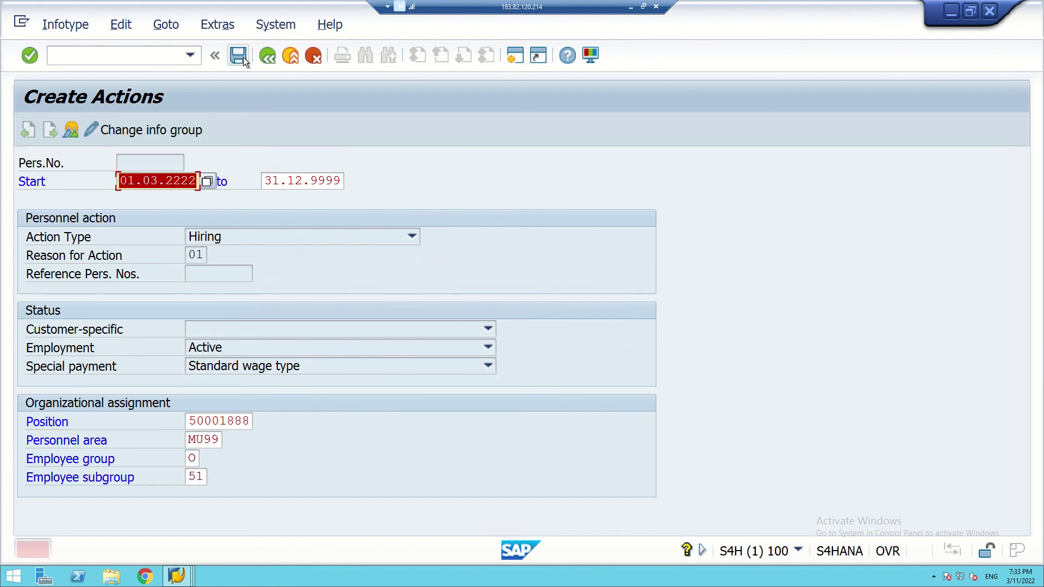
{"action": "mouse_move", "coordinate": [455, 22]}
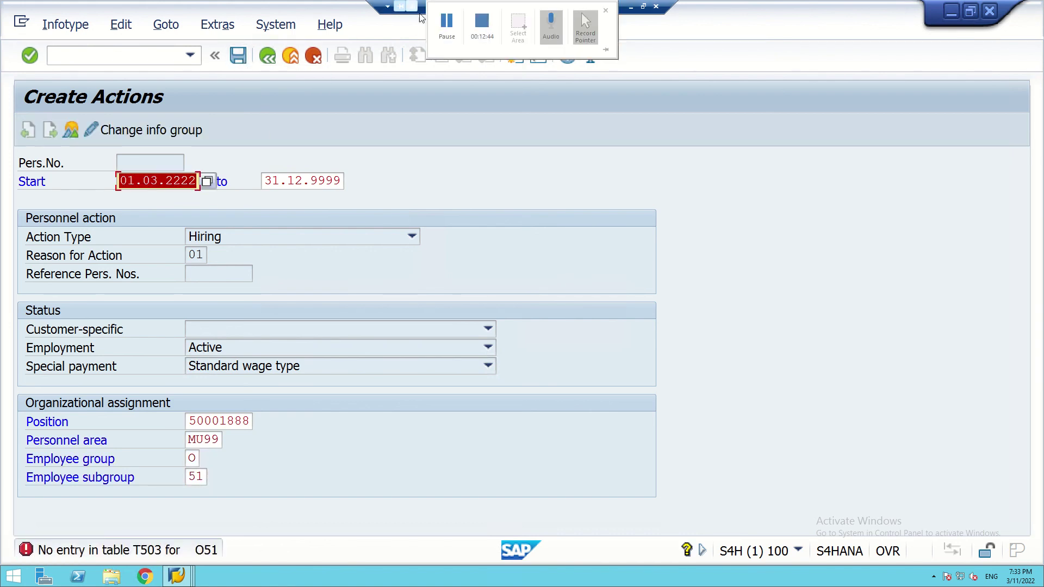